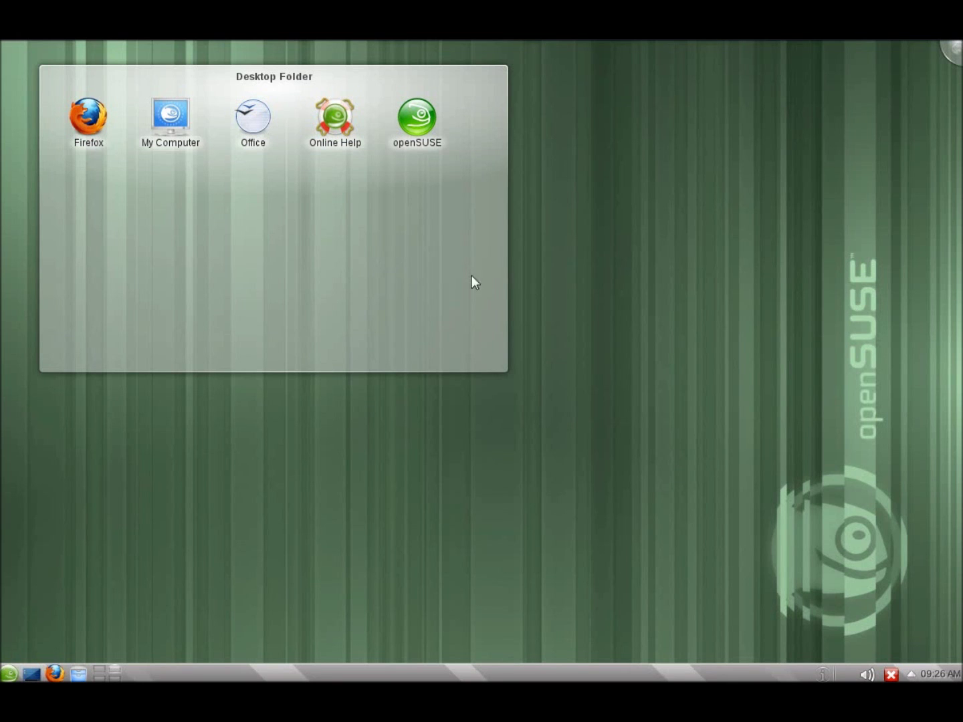
# Open My Computer in Konqueror, select the kernel version text, and reload so free memory reads 135.4 MiB.
pyautogui.click(172, 150)
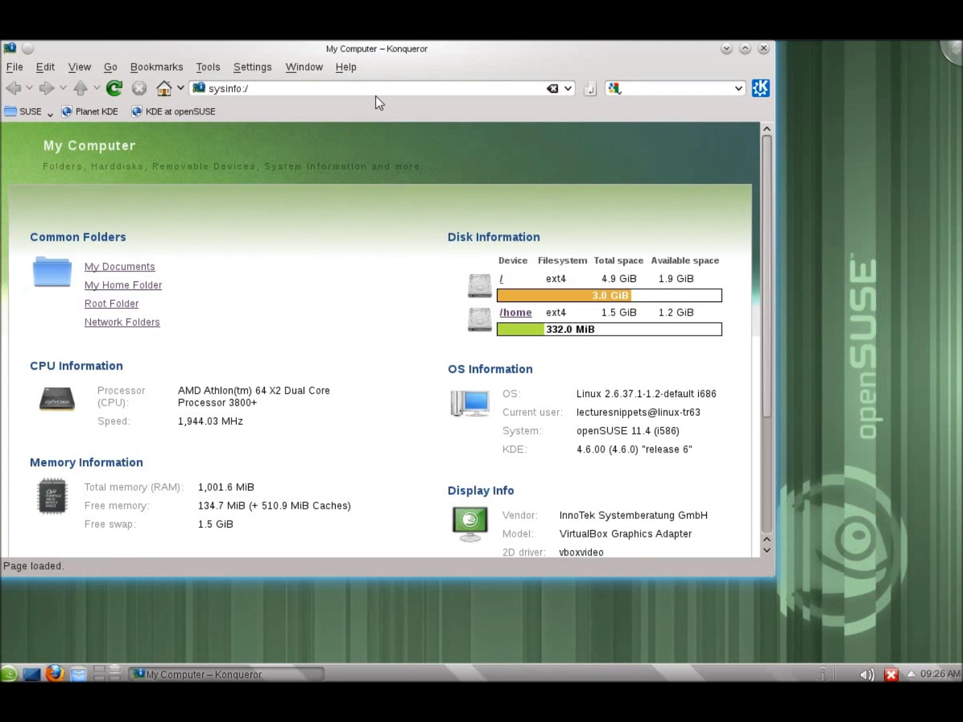
pyautogui.moveTo(380, 49); pyautogui.dragTo(505, 88)
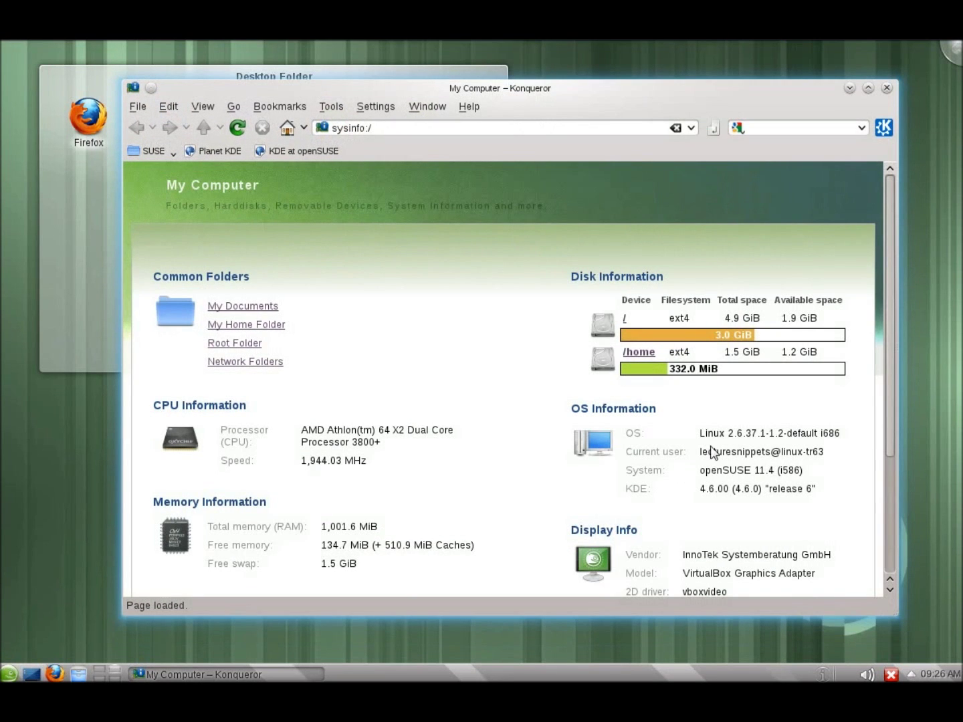
pyautogui.moveTo(705, 434); pyautogui.dragTo(783, 441)
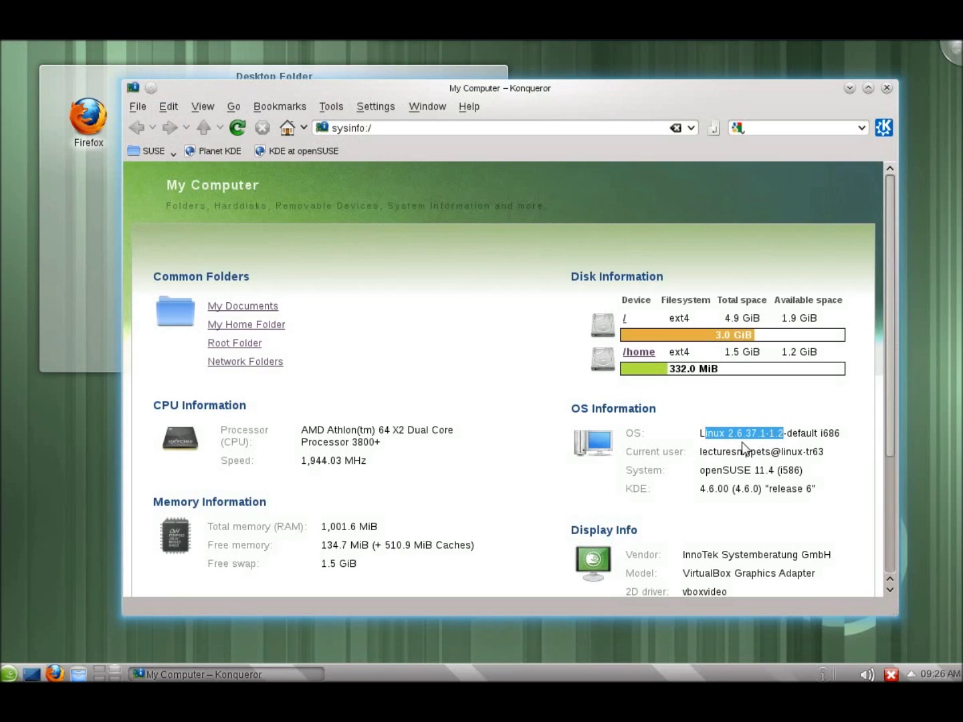
pyautogui.press('F5')
pyautogui.moveTo(595, 96); pyautogui.dragTo(586, 85)
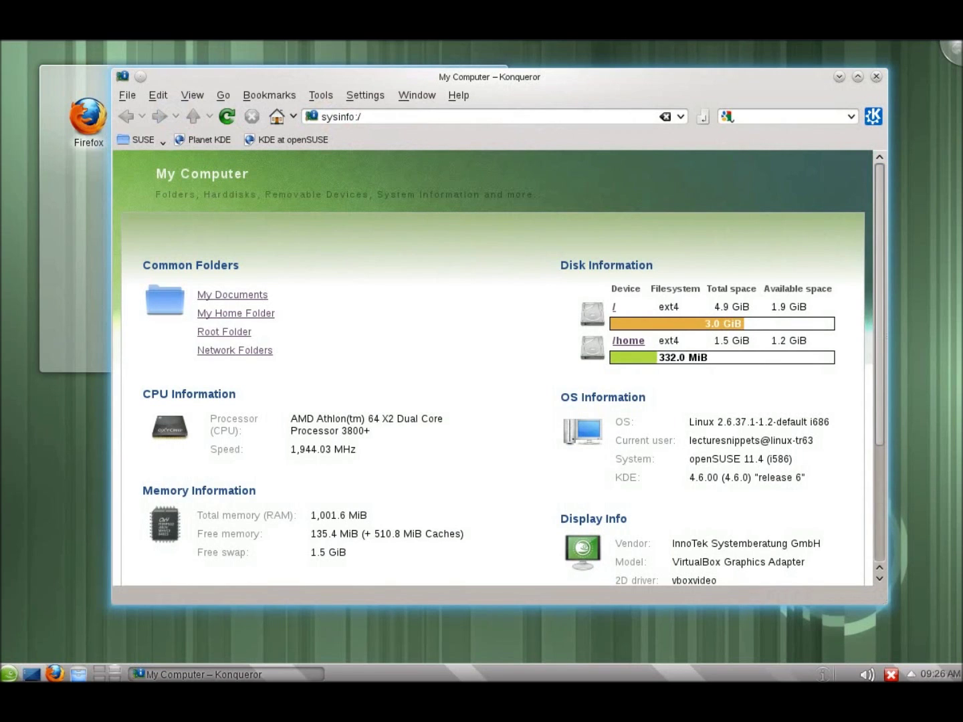
# Minimize the system information window and launch LibreOffice from the Desktop Folder's Office icon.
pyautogui.click(840, 77)
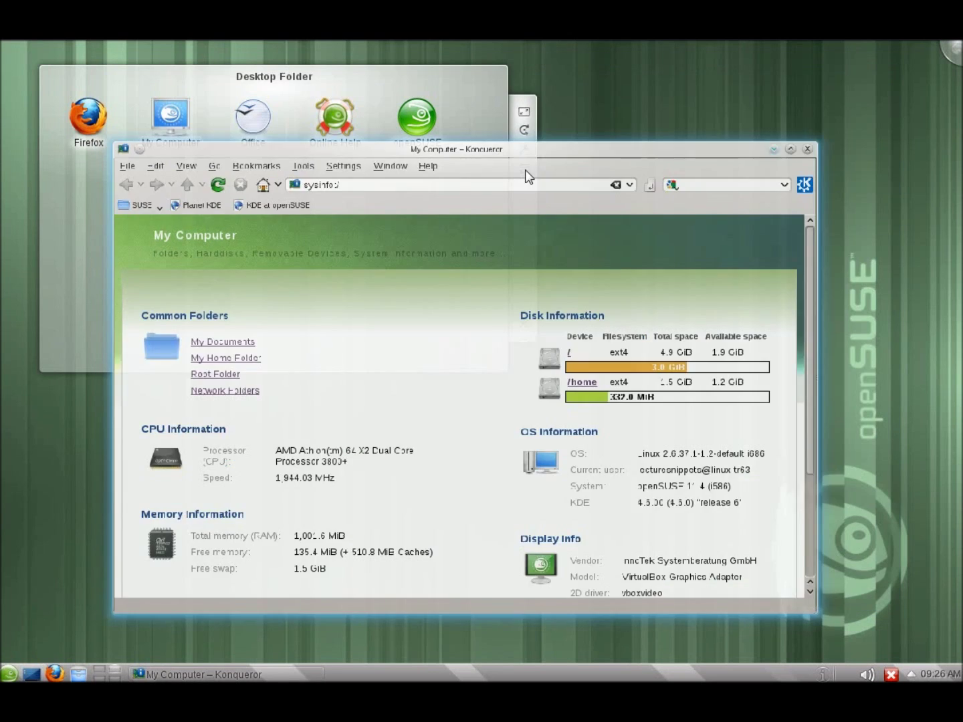
pyautogui.click(252, 127)
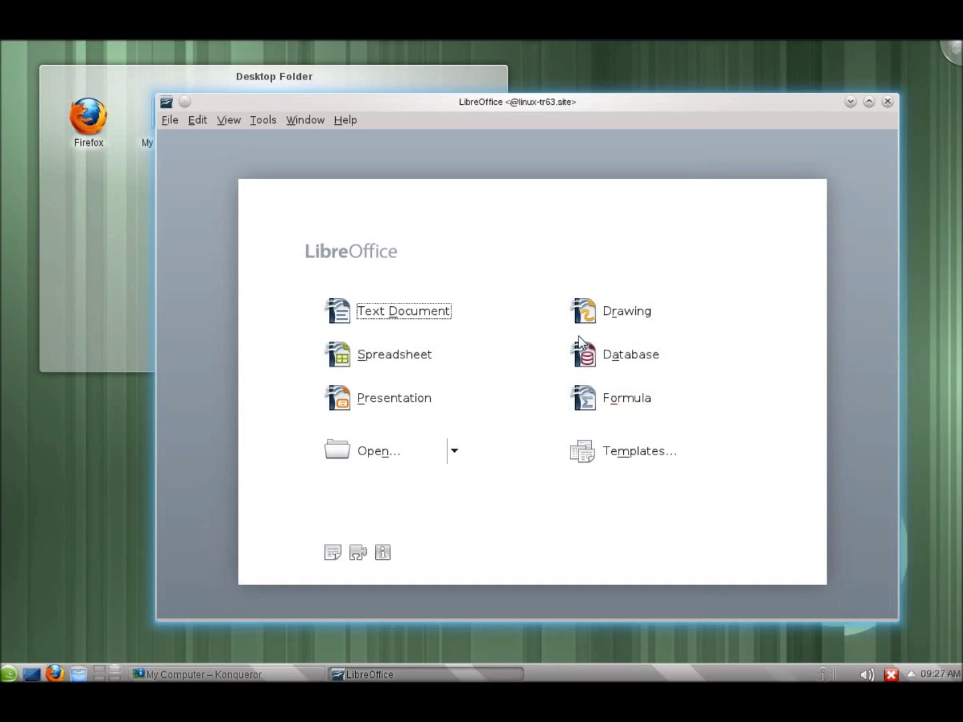
# Install the pending package selections through Install/Remove Software, accepting the extra dependency changes.
pyautogui.click(9, 672)
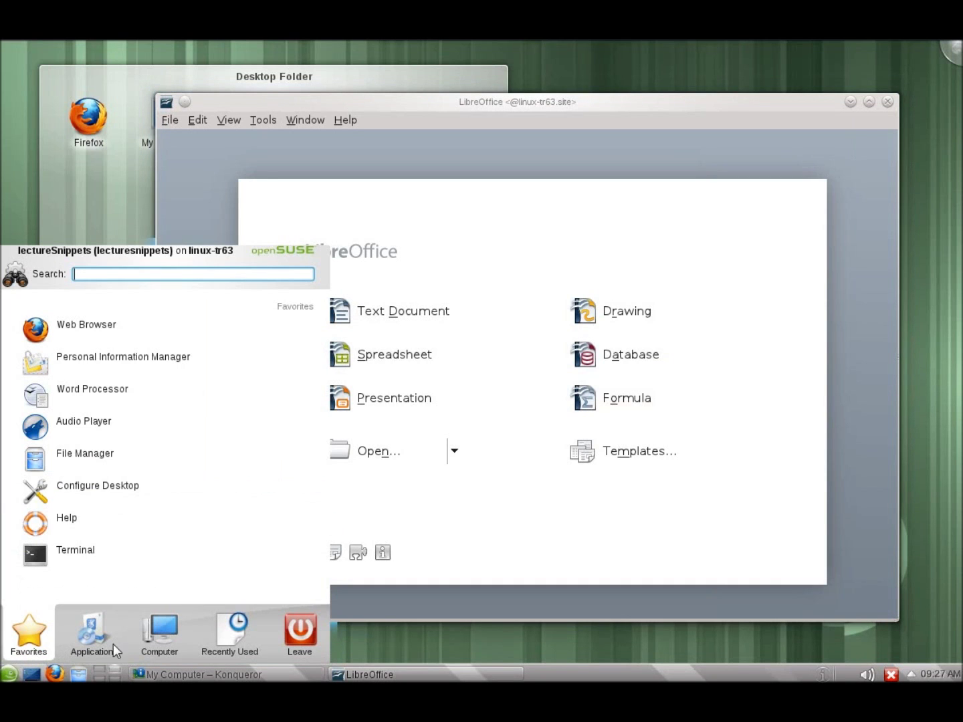
pyautogui.moveTo(164, 640)
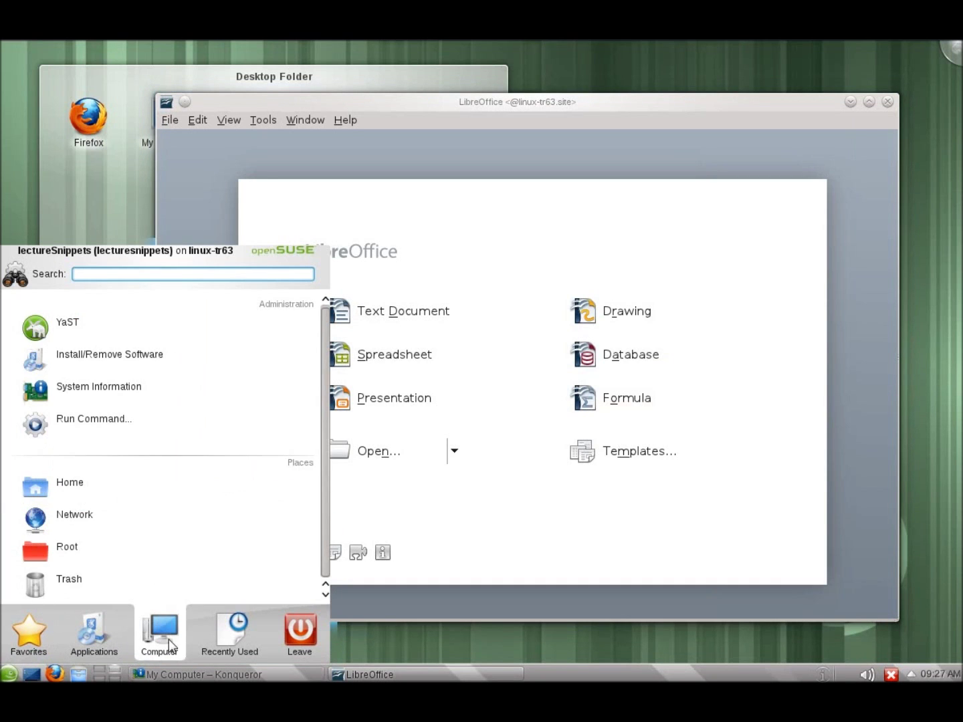
pyautogui.click(136, 361)
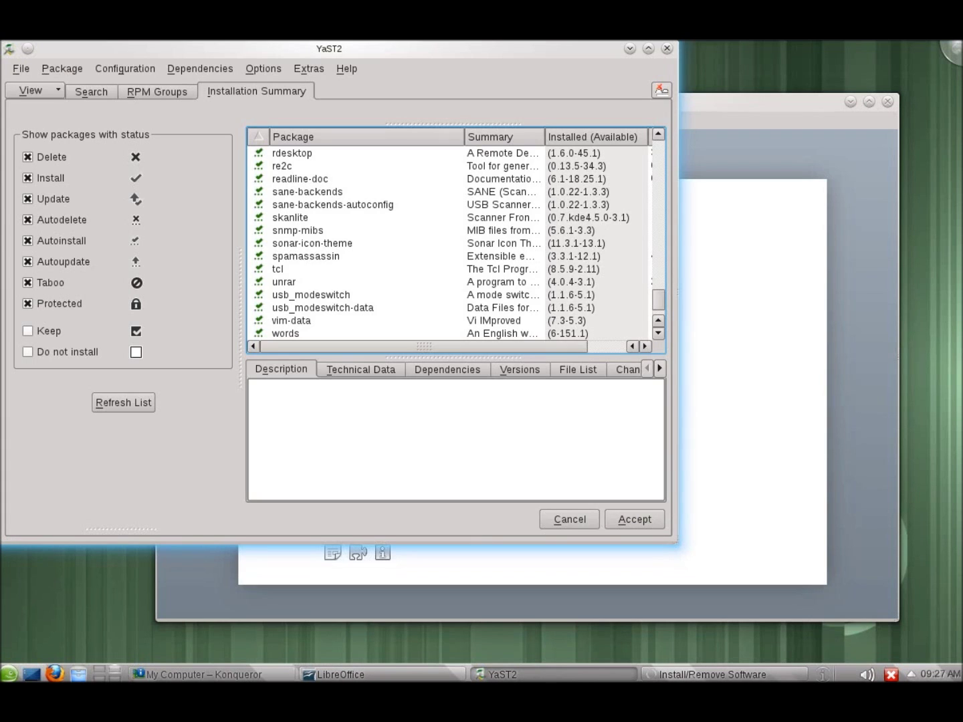
pyautogui.click(635, 522)
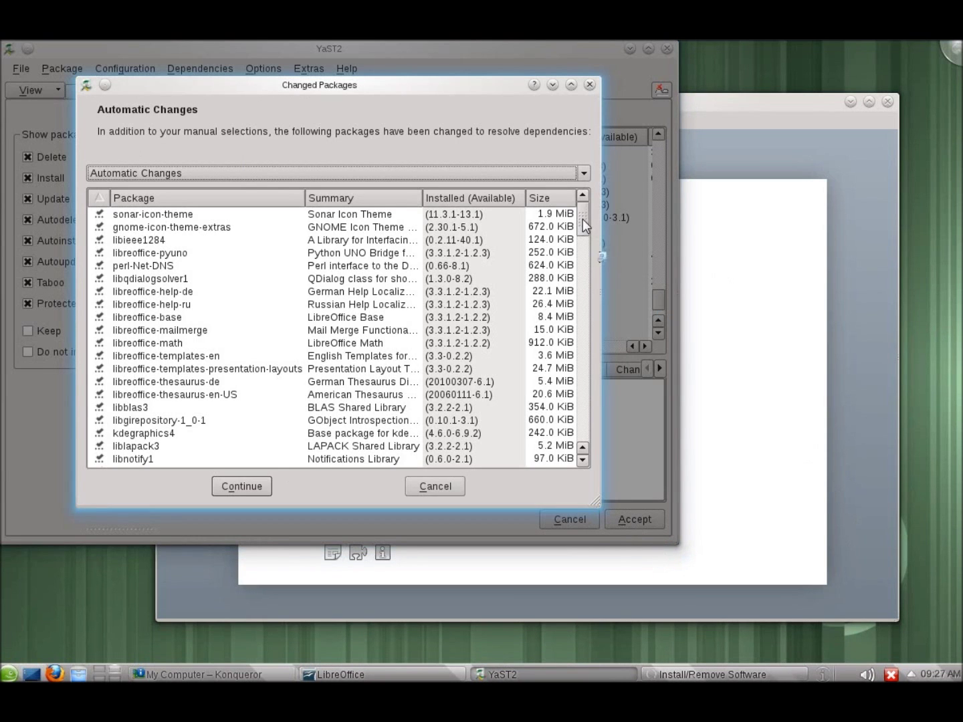
pyautogui.moveTo(584, 222); pyautogui.dragTo(584, 435)
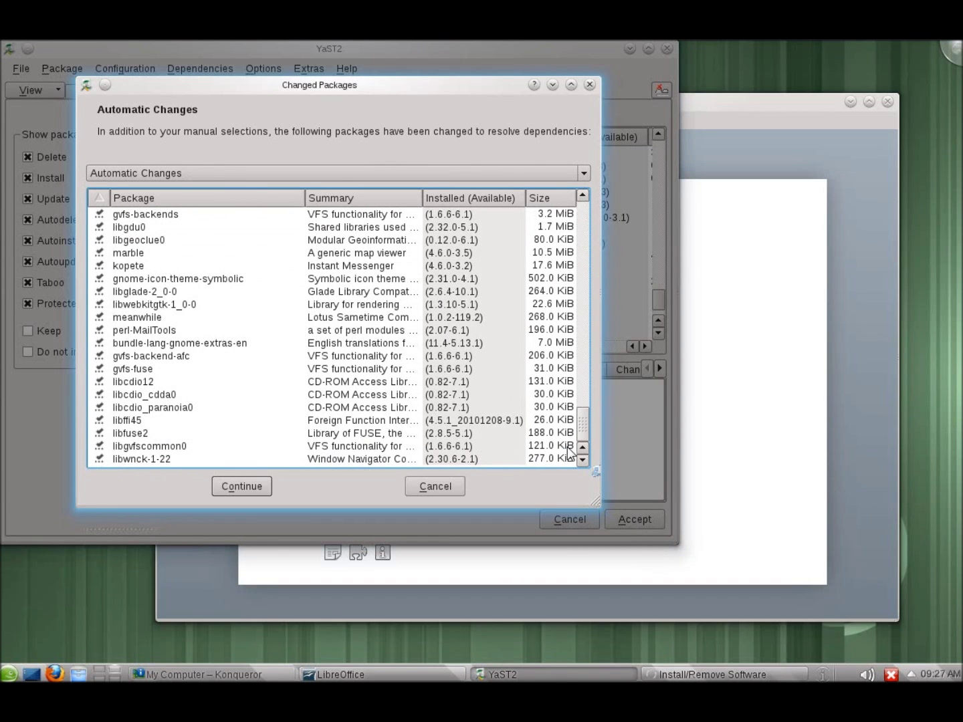
pyautogui.click(243, 485)
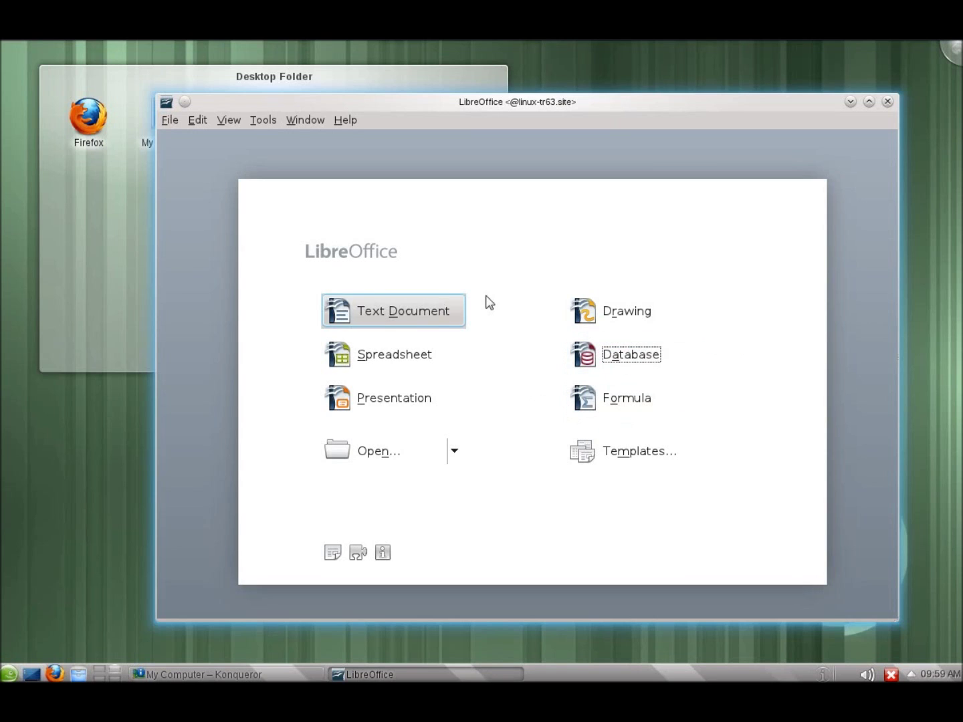
# Cancel the Database Wizard, quit LibreOffice with Ctrl+Q, and launch Firefox from the desktop folder.
pyautogui.click(629, 357)
pyautogui.moveTo(605, 183); pyautogui.dragTo(570, 164)
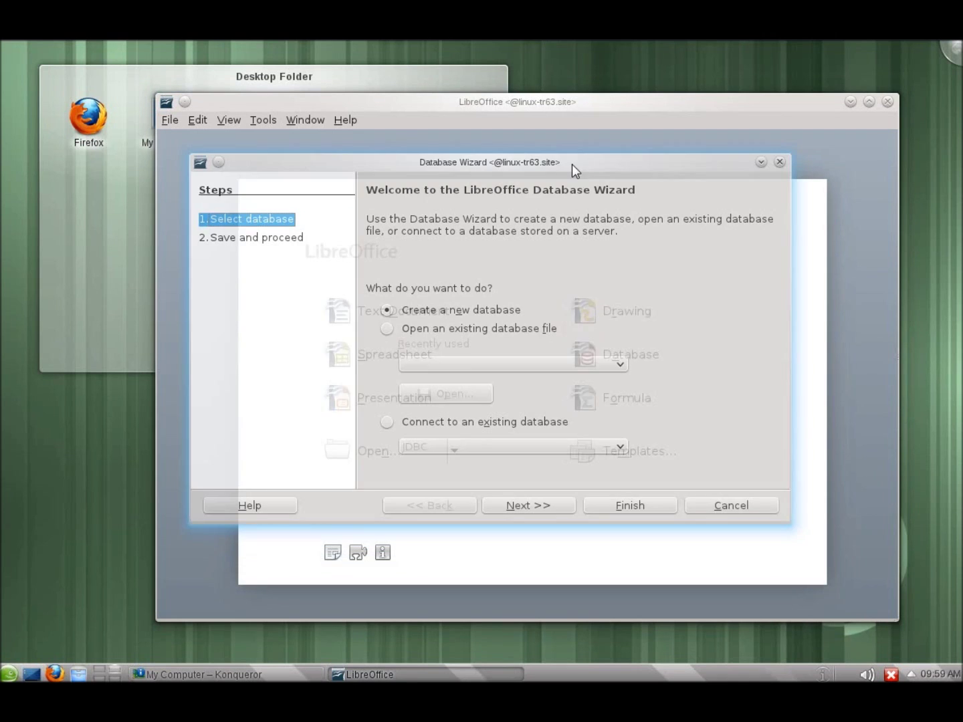
pyautogui.click(781, 162)
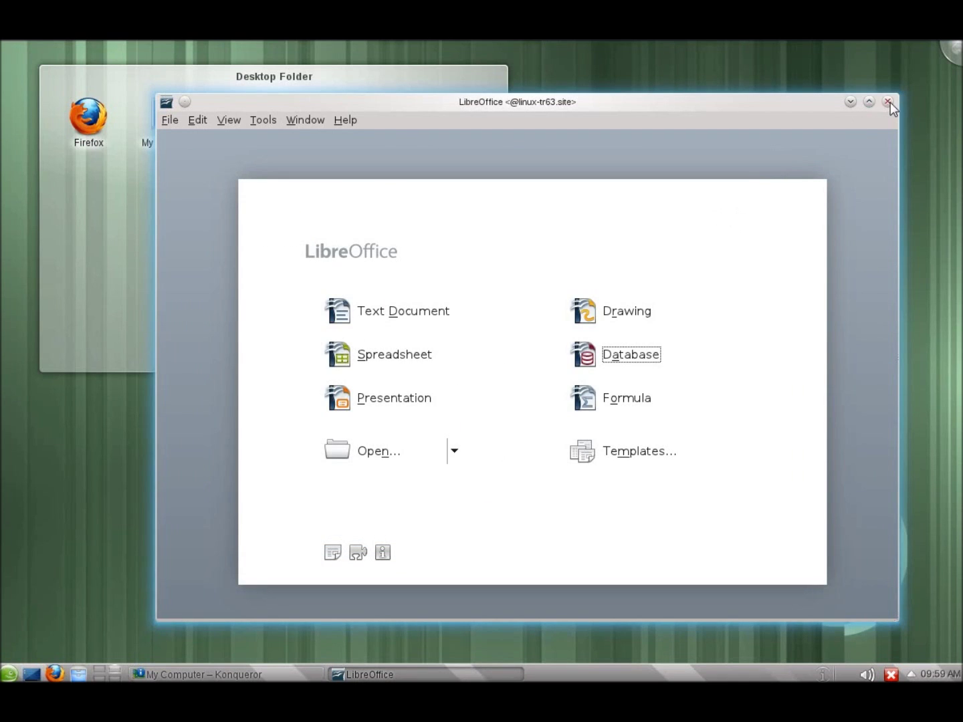
pyautogui.hotkey('ctrl', 'q')
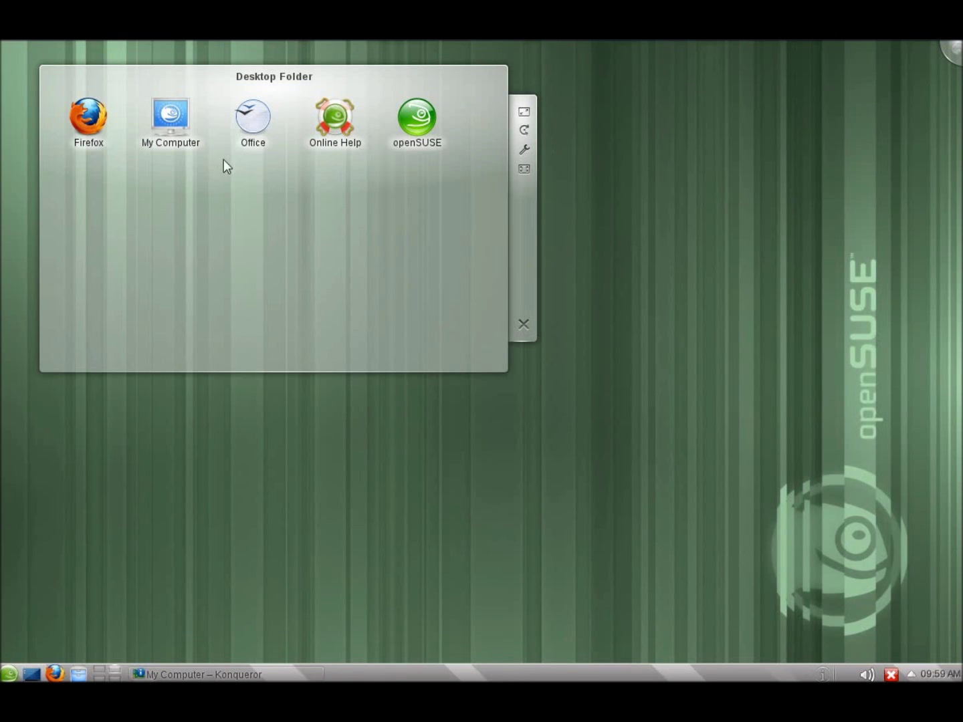
pyautogui.click(95, 127)
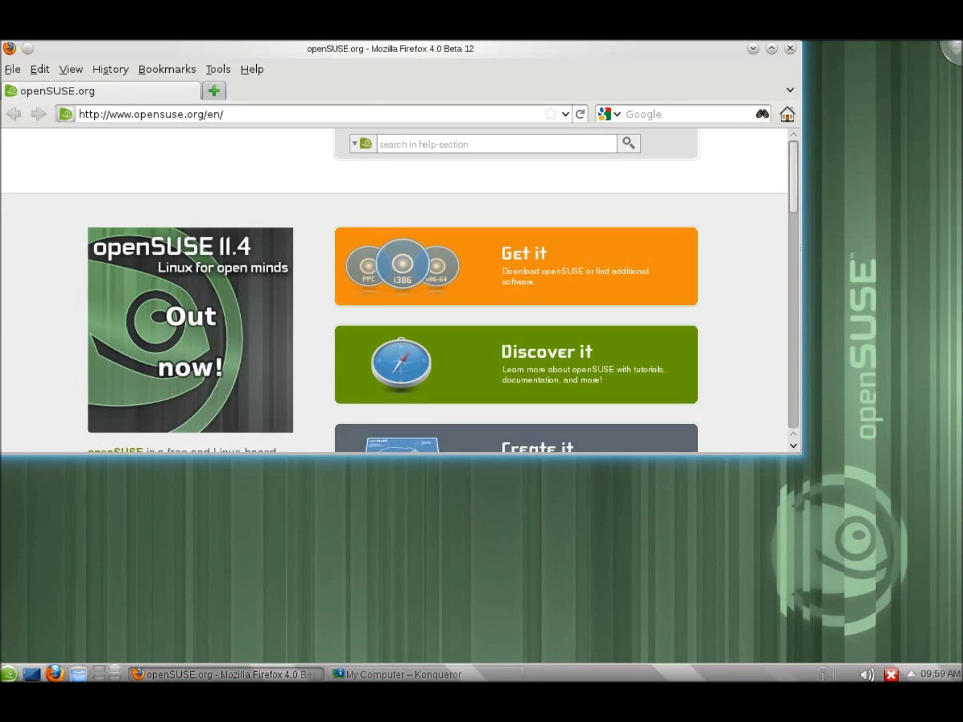
# Center Firefox, scroll through the openSUSE.org home page, close it, and reopen My Computer.
pyautogui.moveTo(440, 63); pyautogui.dragTo(534, 106)
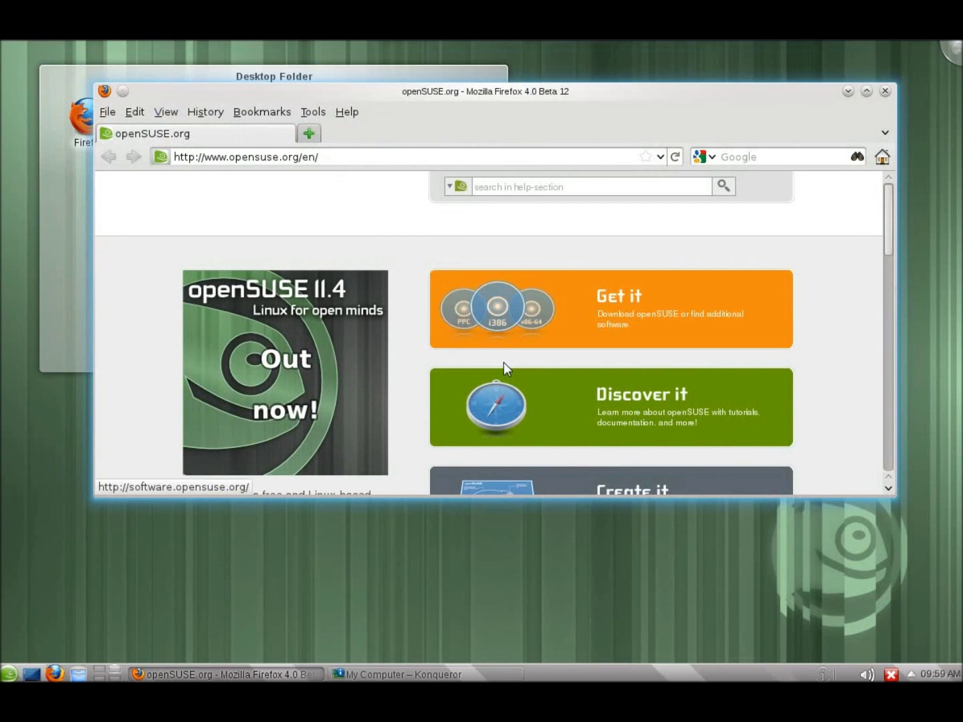
pyautogui.scroll(-2, 503, 363)
pyautogui.scroll(-7, 503, 365)
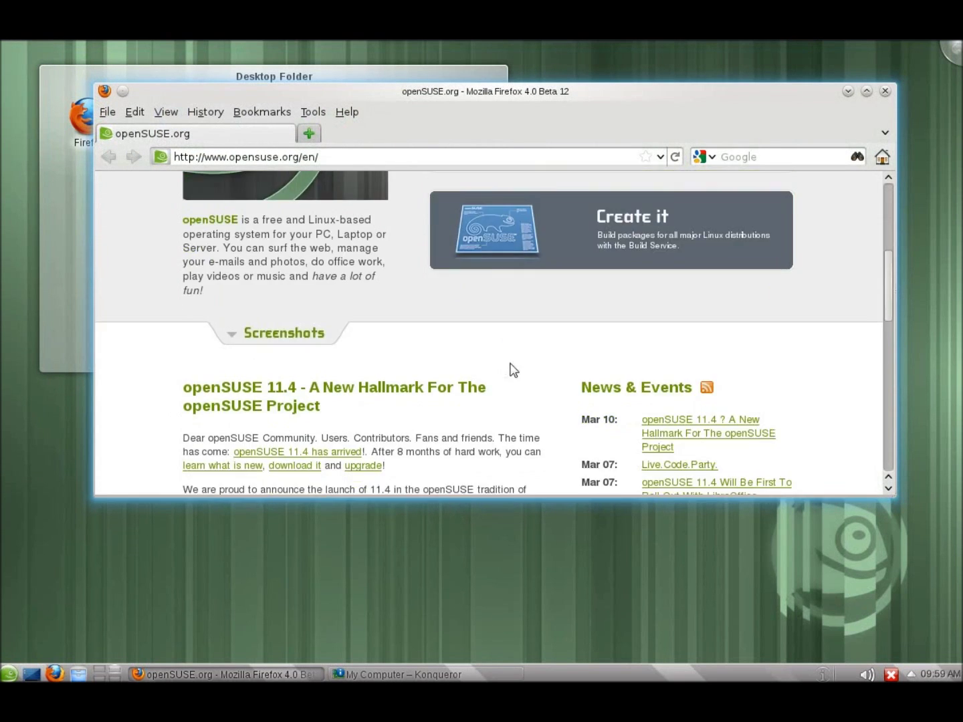
pyautogui.moveTo(888, 305); pyautogui.dragTo(886, 227)
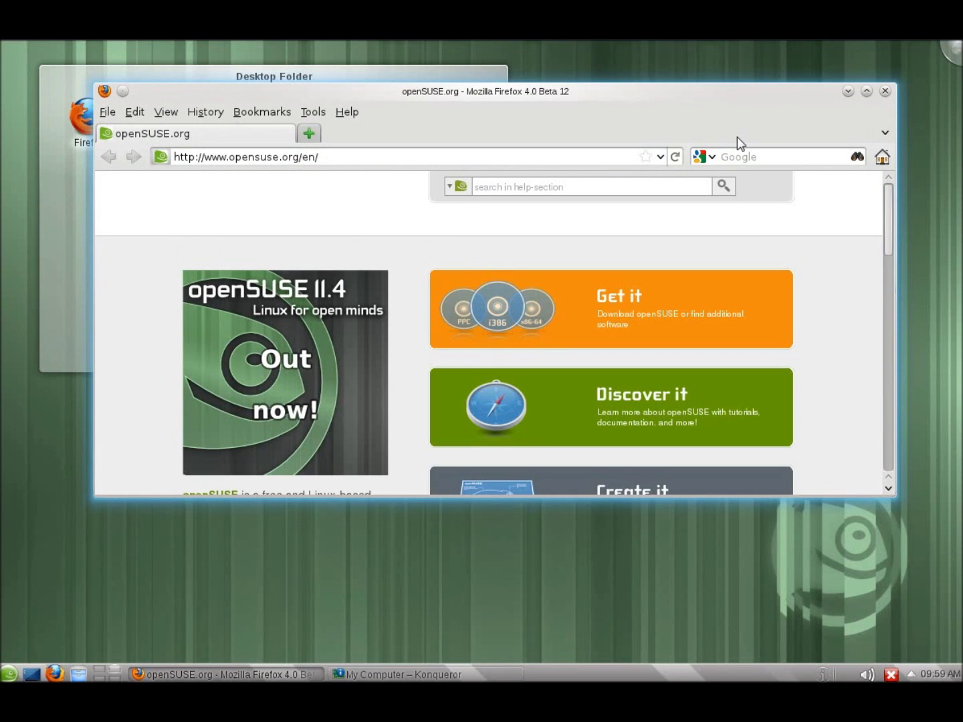
pyautogui.click(885, 92)
pyautogui.click(173, 129)
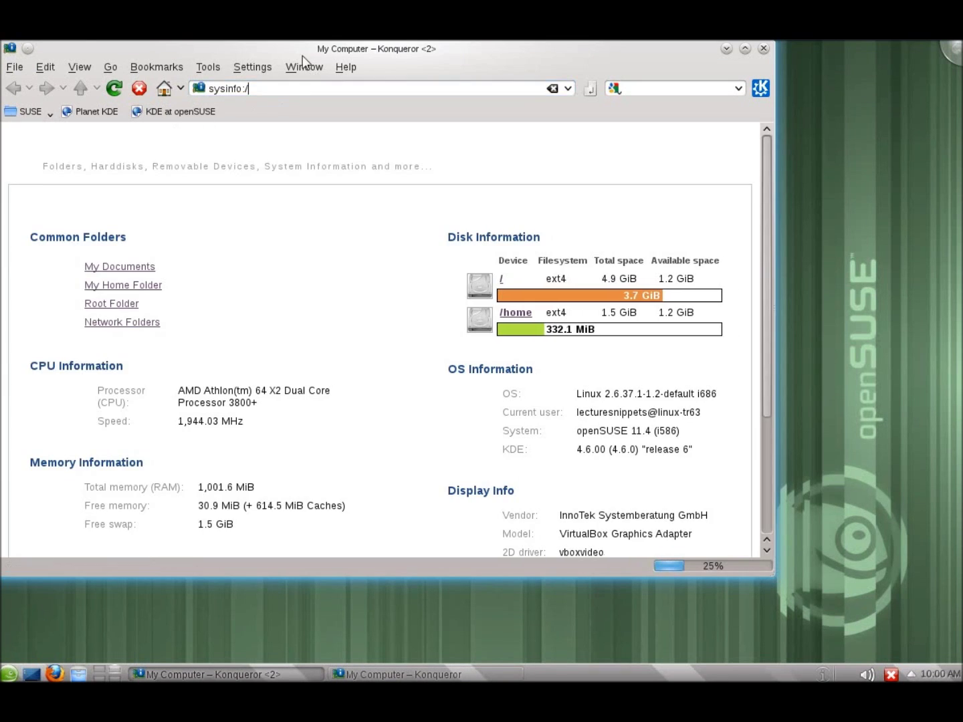
# Replace the Konqueror address with youtube.com, load the YouTube home page, then close the window.
pyautogui.moveTo(282, 52); pyautogui.dragTo(371, 81)
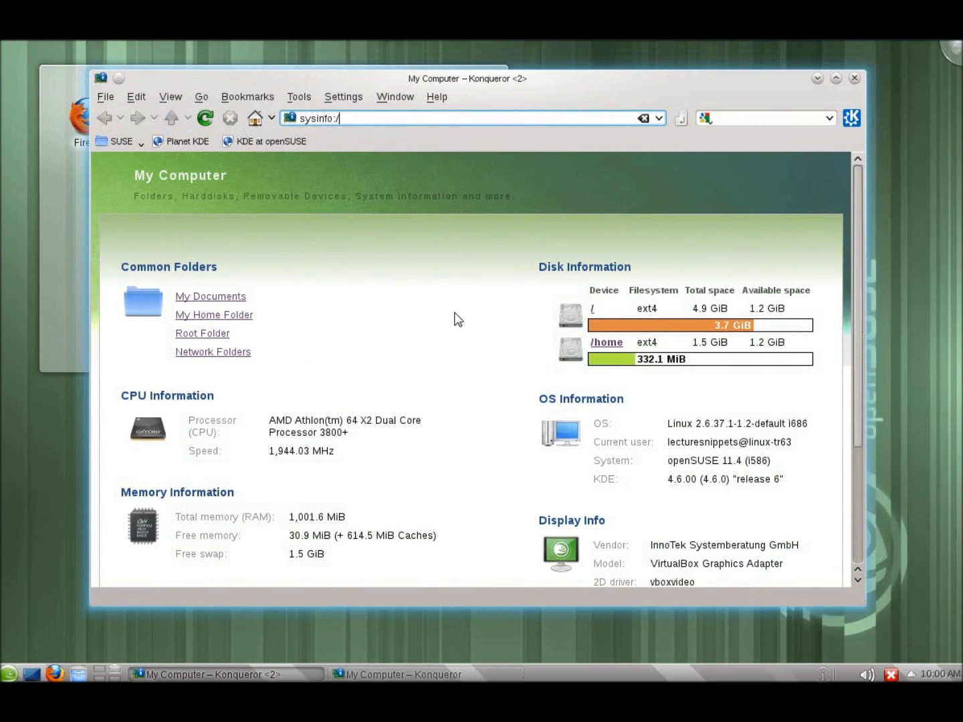
pyautogui.tripleClick(345, 124)
pyautogui.press('BackSpace')
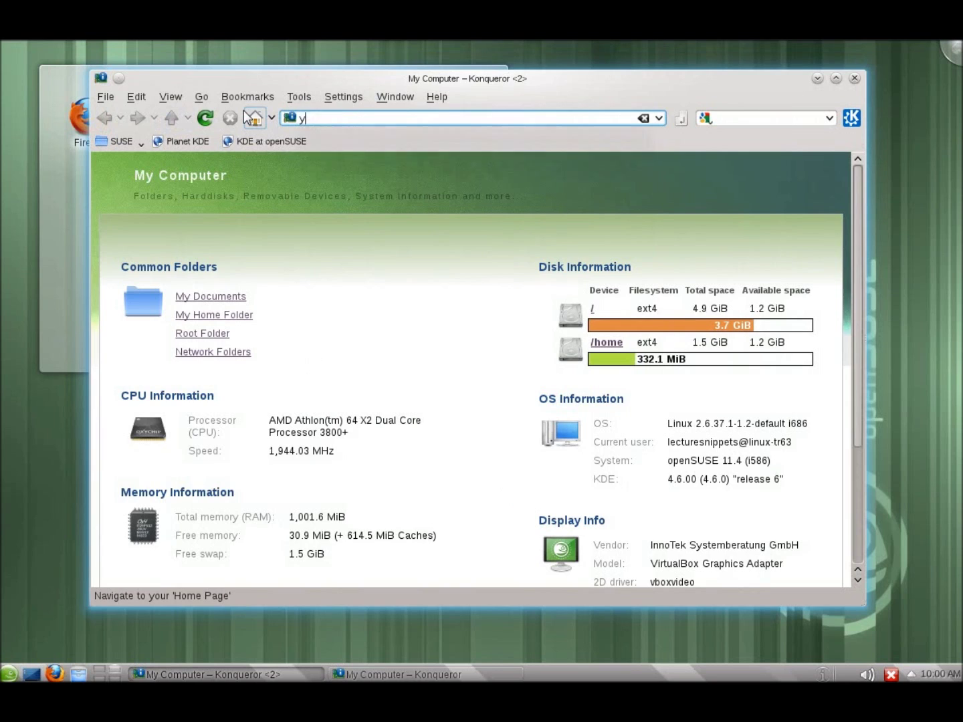
pyautogui.write('youtube.com')
pyautogui.press('Return')
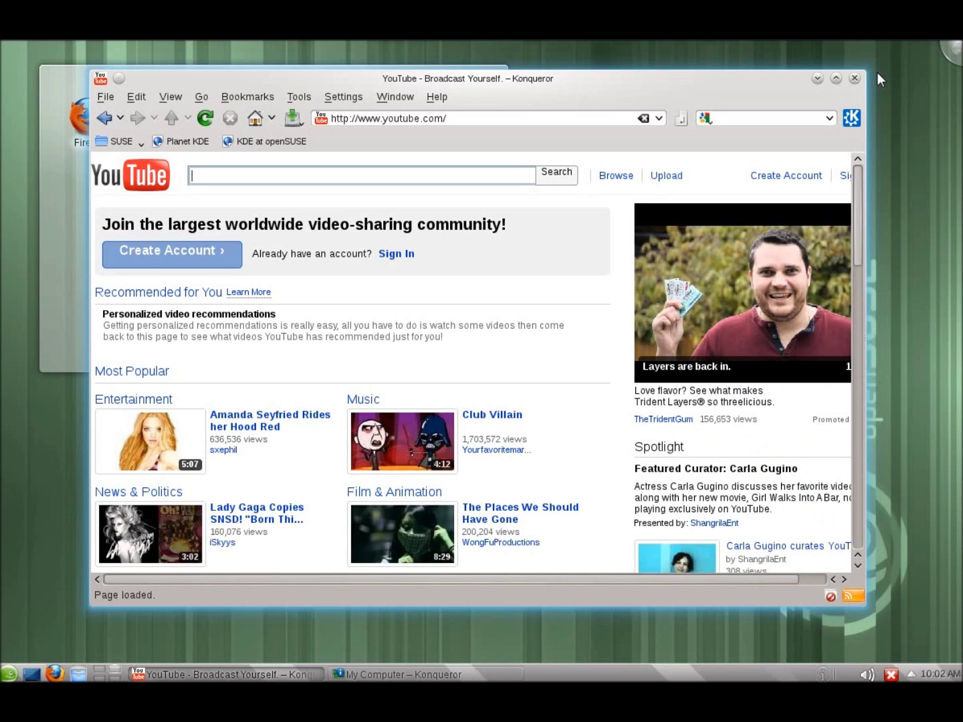
pyautogui.click(854, 78)
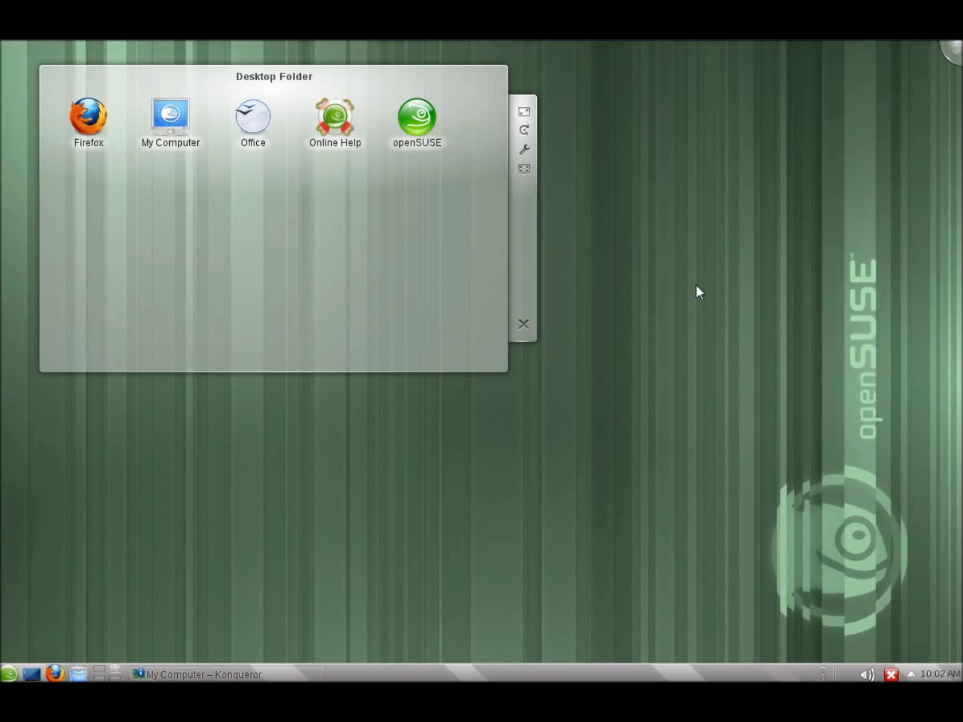
# Add Bouncy Ball, Calculator and Calendar widgets to the desktop from the widget browser.
pyautogui.click(953, 58)
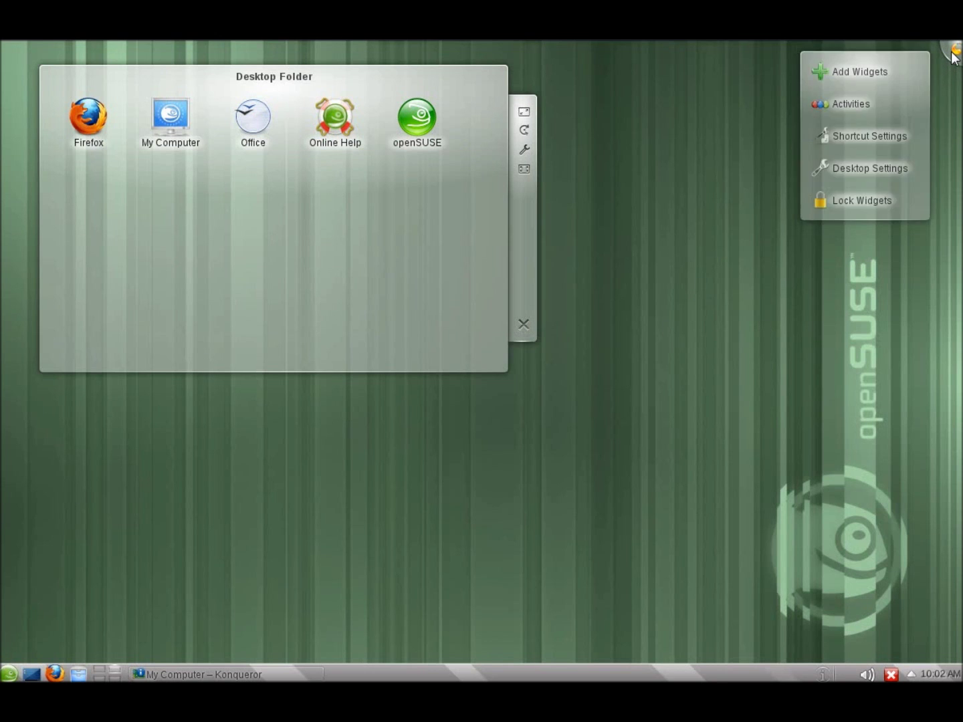
pyautogui.click(880, 72)
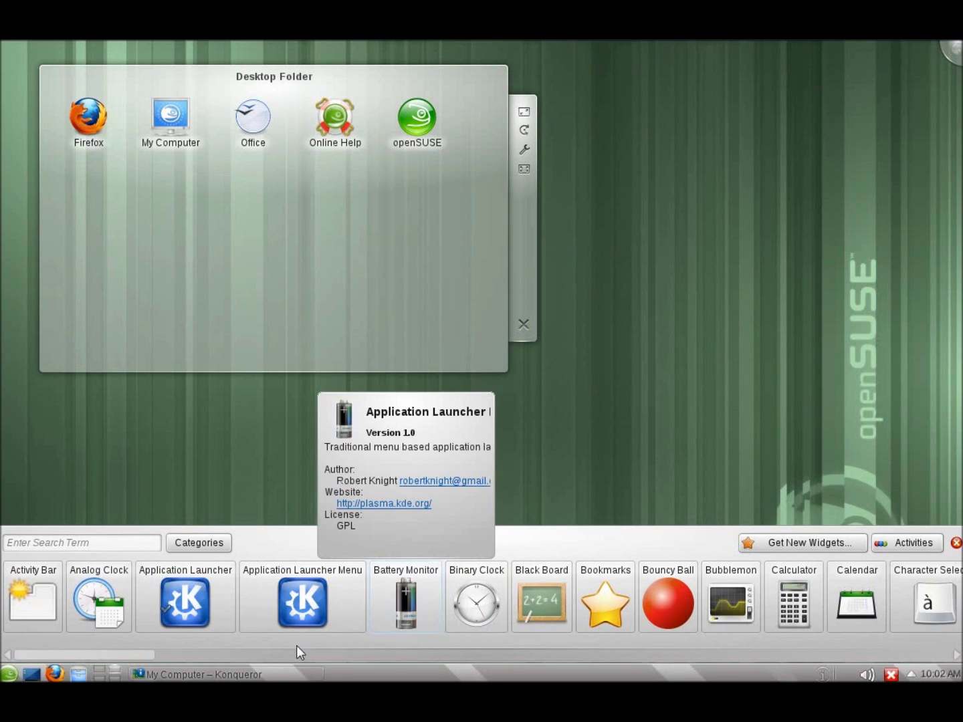
pyautogui.doubleClick(658, 606)
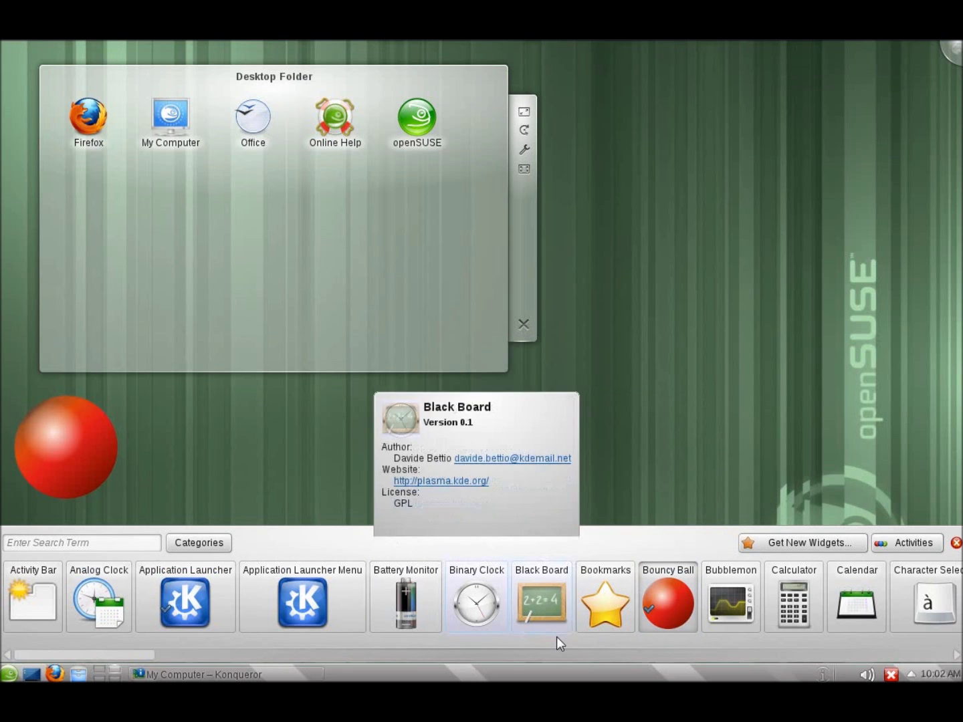
pyautogui.scroll(-1, 557, 636)
pyautogui.doubleClick(711, 616)
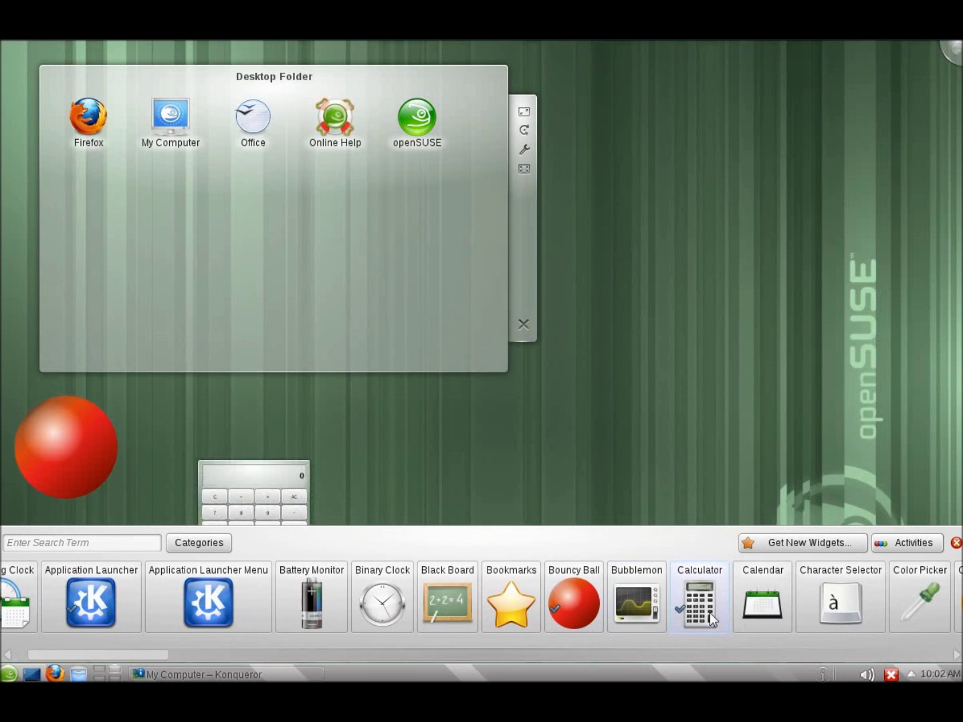
pyautogui.doubleClick(778, 610)
# Find and add the Unit Converter widget, then close the widget browser.
pyautogui.scroll(-2, 707, 638)
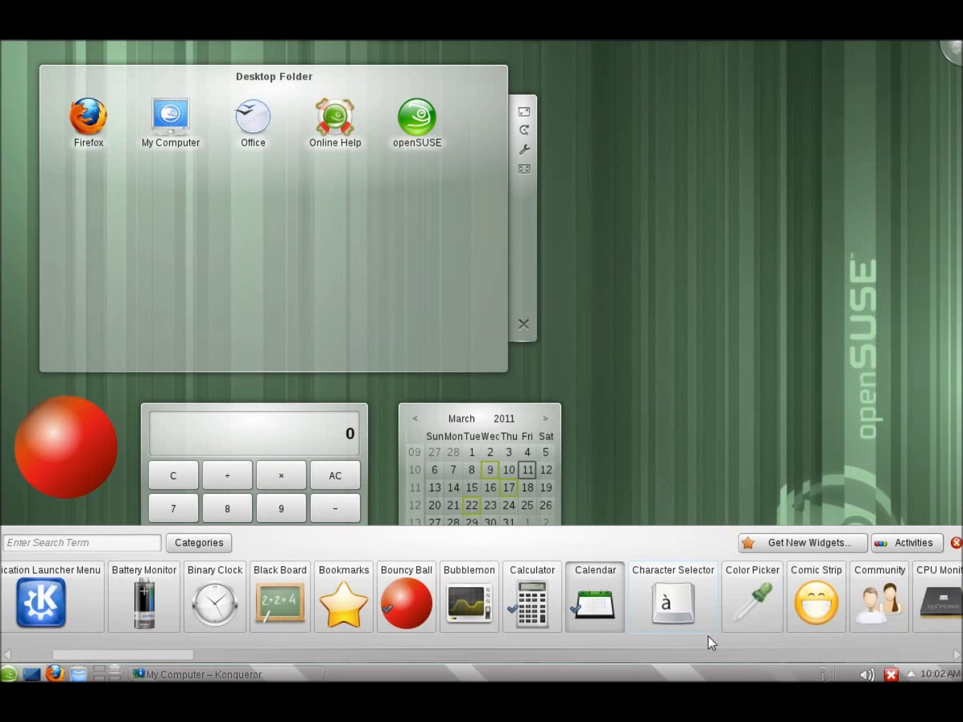
pyautogui.scroll(-2, 707, 636)
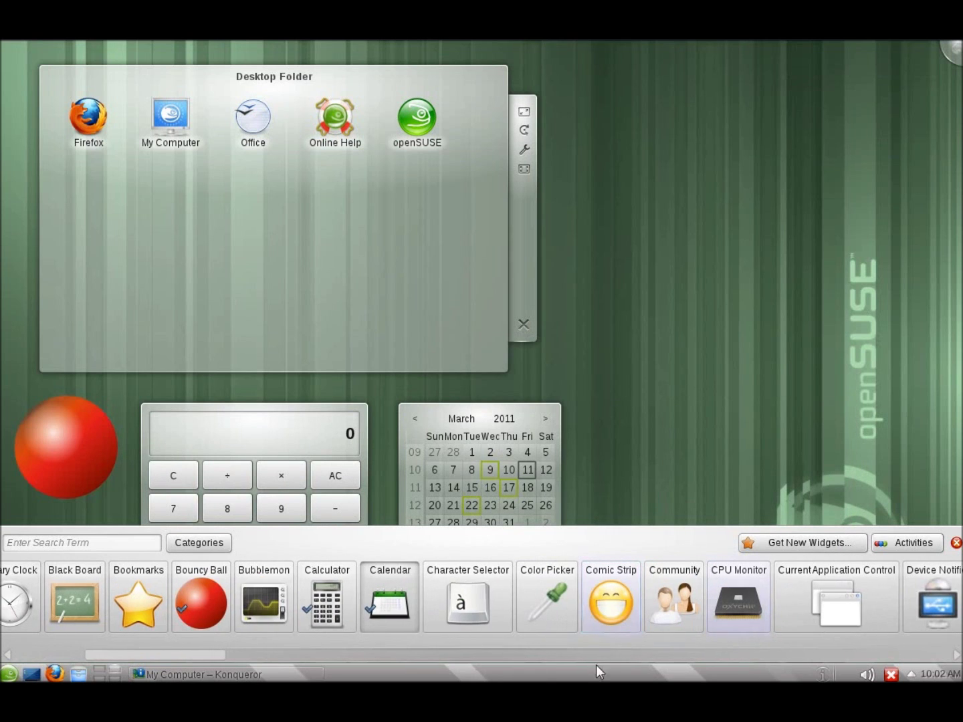
pyautogui.moveTo(224, 655); pyautogui.dragTo(923, 680)
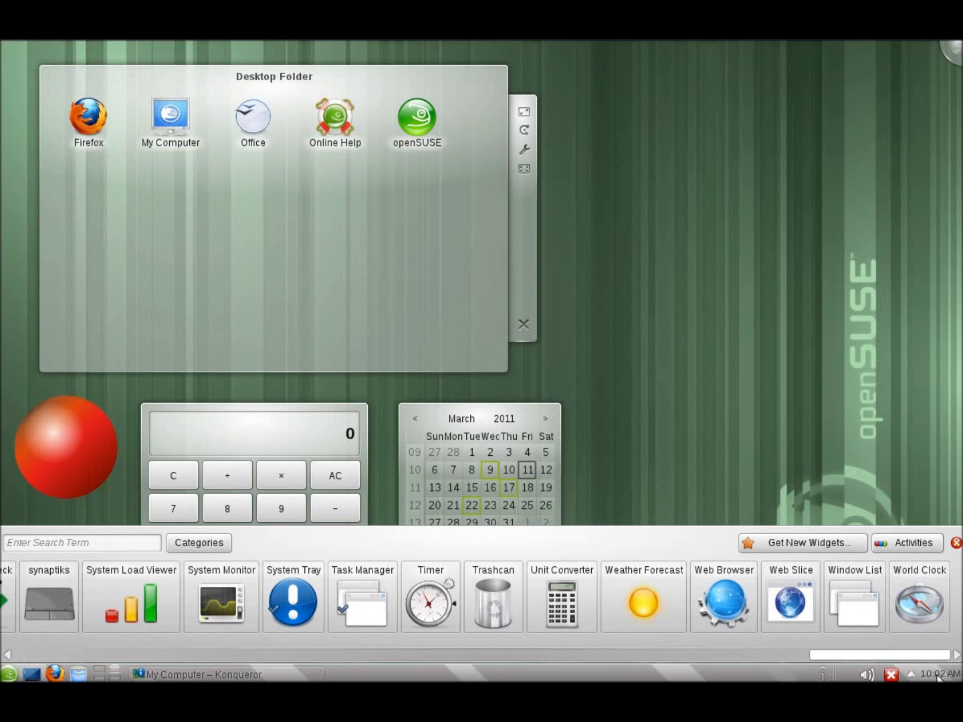
pyautogui.doubleClick(563, 614)
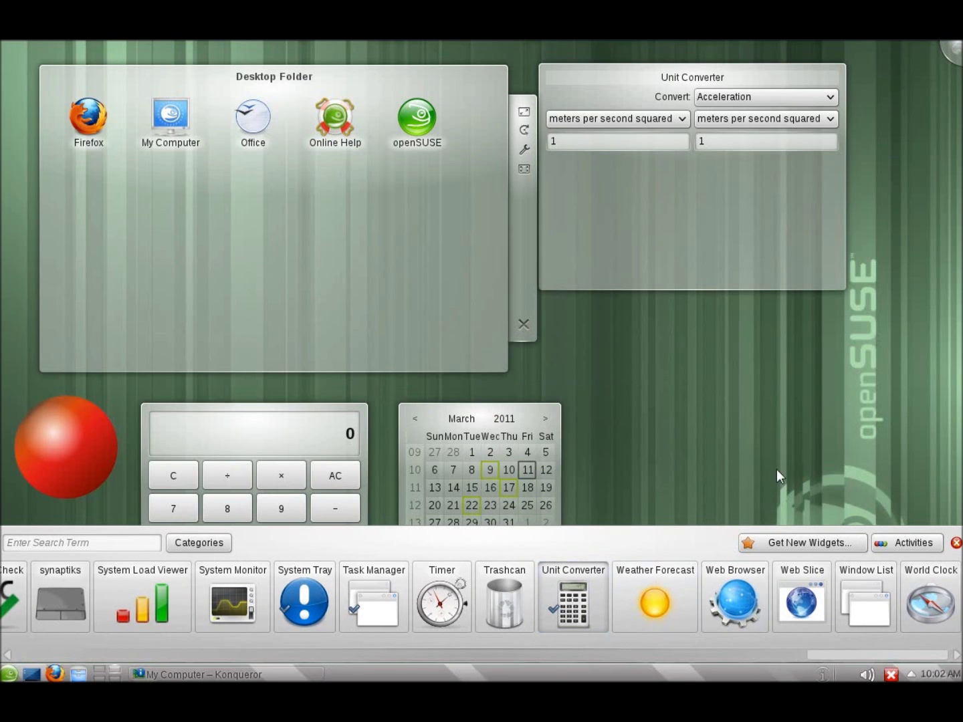
pyautogui.click(956, 543)
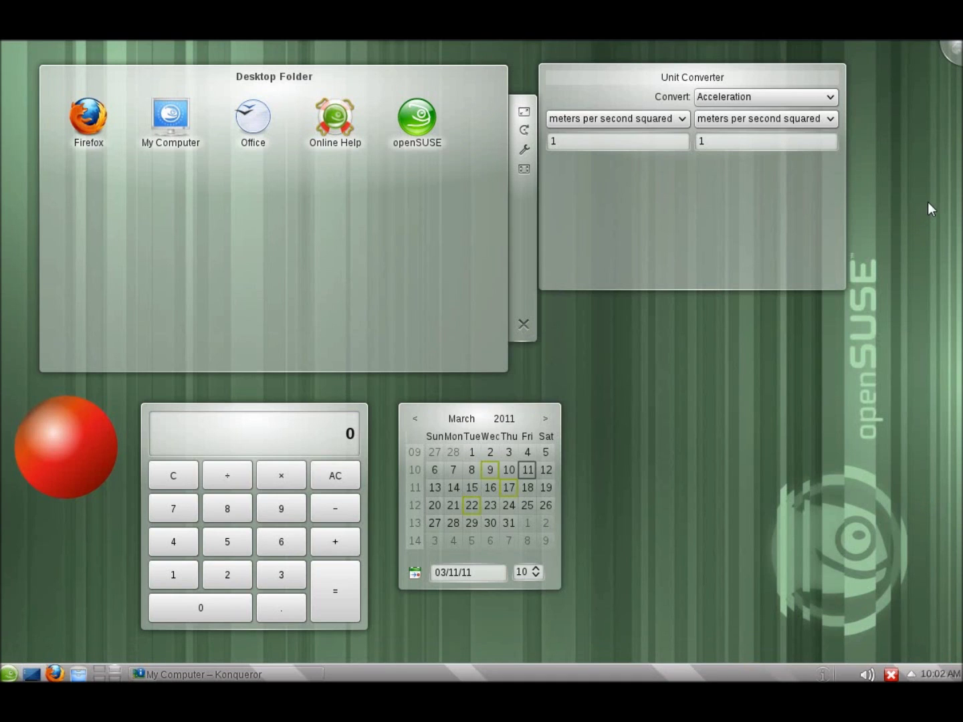
pyautogui.moveTo(958, 60)
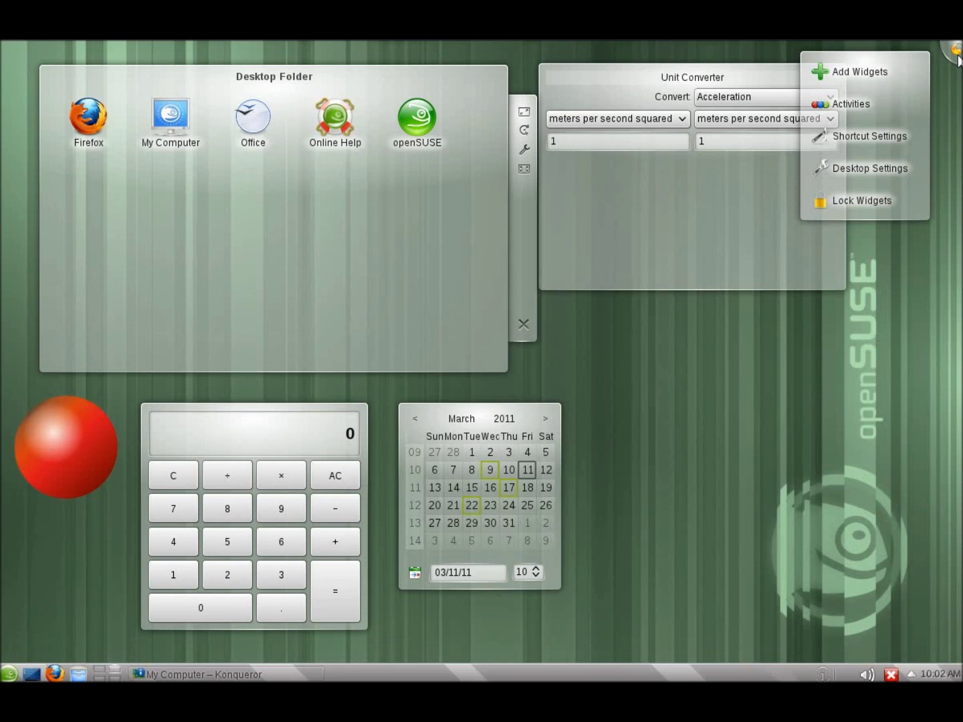
# Open Desktop Settings and apply the Grid Desktop layout.
pyautogui.click(863, 172)
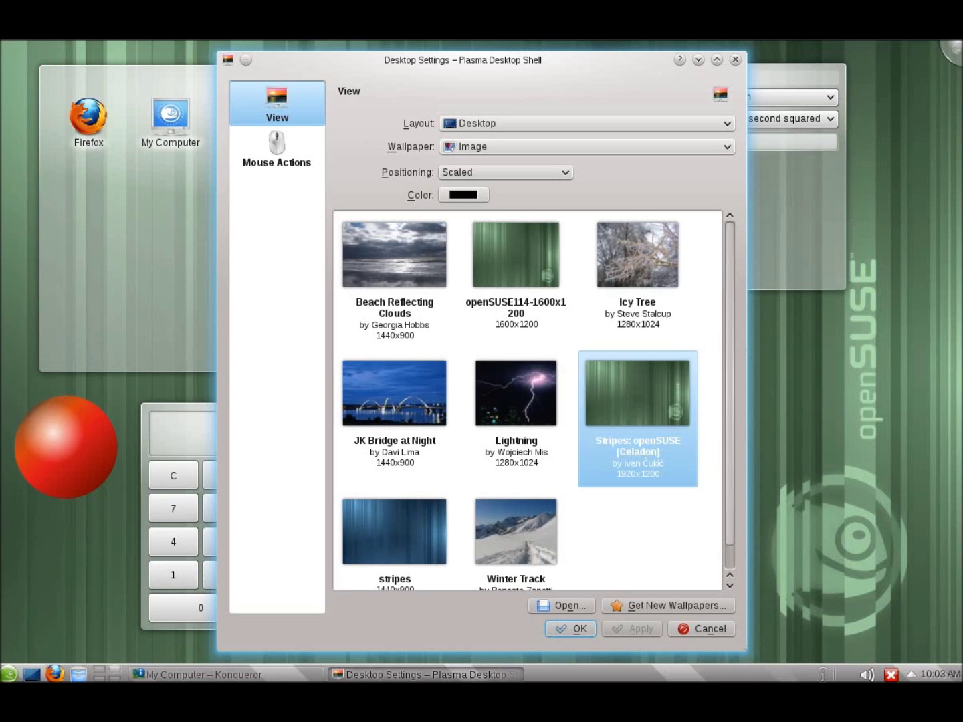
pyautogui.moveTo(553, 59); pyautogui.dragTo(653, 113)
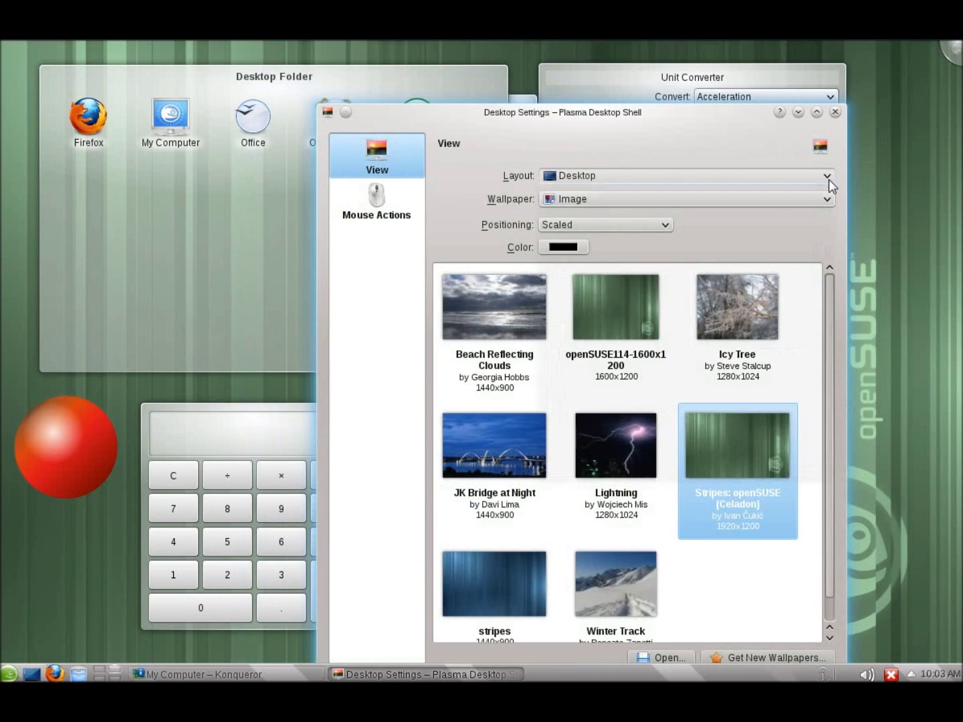
pyautogui.click(828, 179)
pyautogui.click(665, 208)
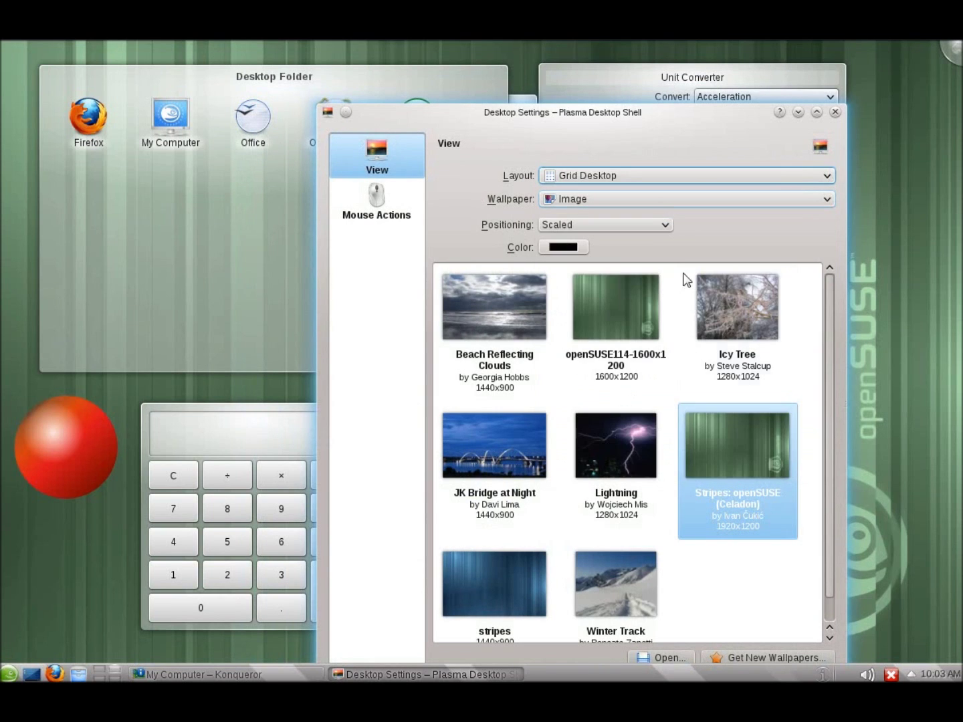
pyautogui.moveTo(667, 111); pyautogui.dragTo(674, 71)
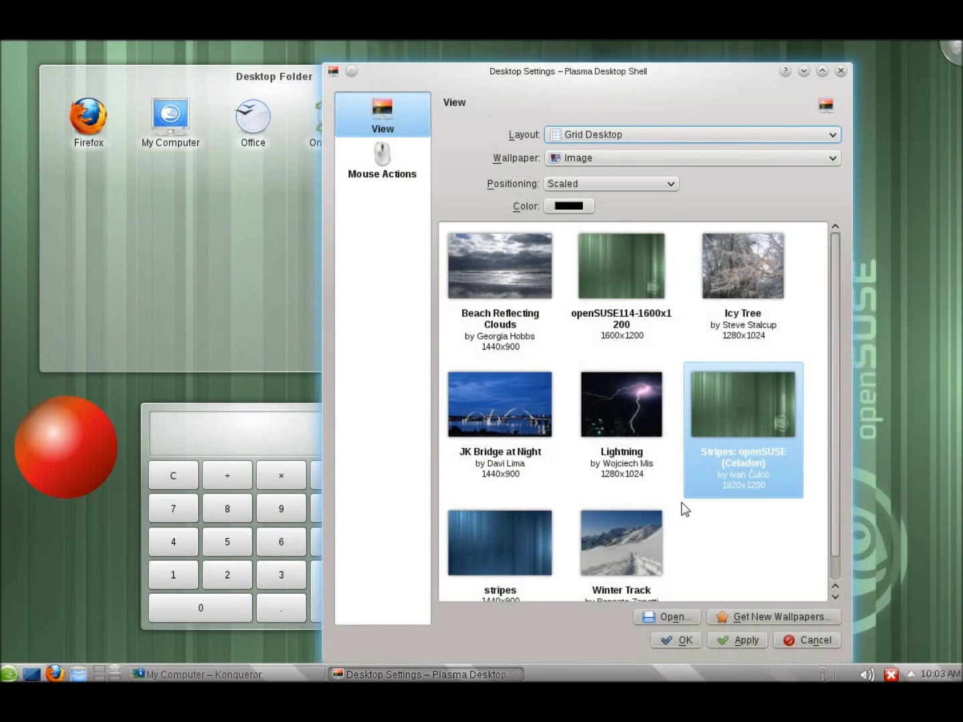
pyautogui.click(742, 640)
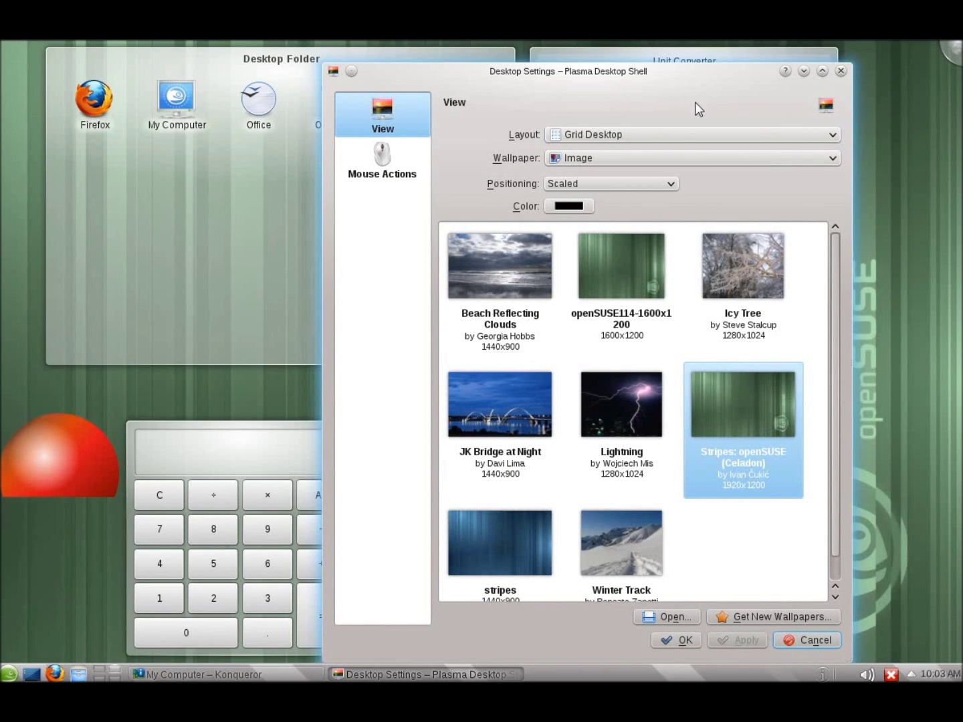
# Switch the desktop layout to Newspaper Layout, apply it, and view the two-column result.
pyautogui.moveTo(658, 74); pyautogui.dragTo(711, 72)
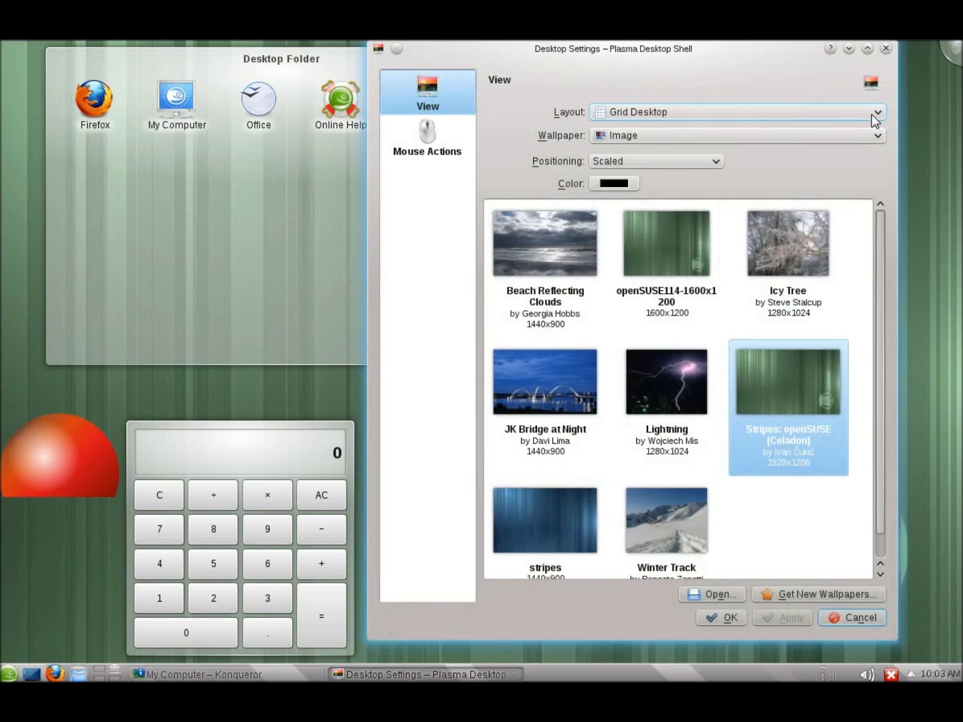
pyautogui.click(871, 114)
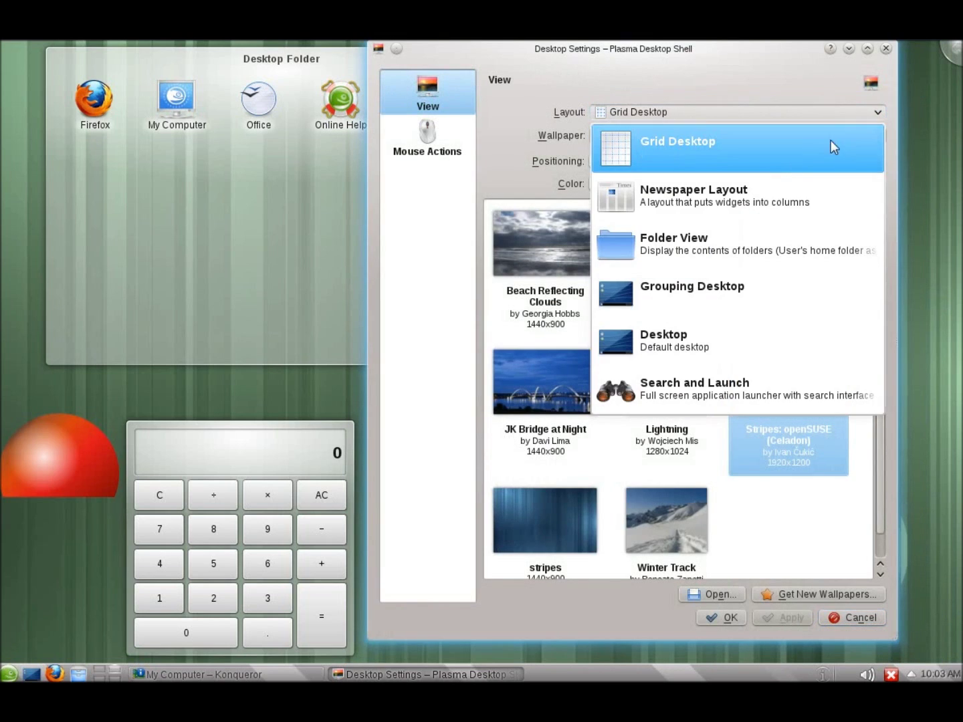
pyautogui.click(750, 197)
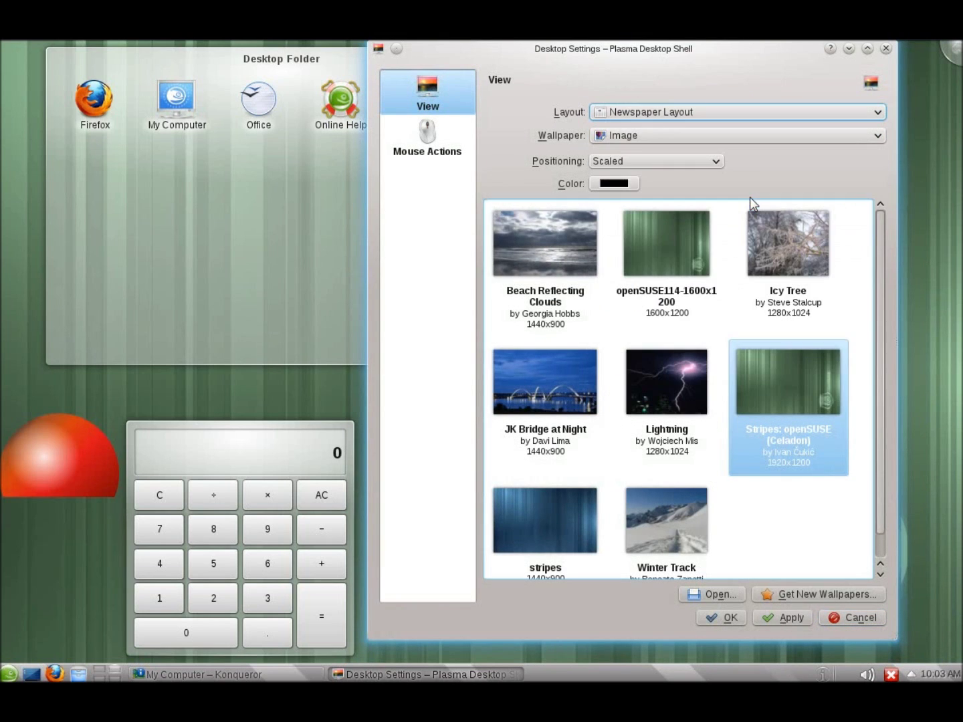
pyautogui.click(790, 618)
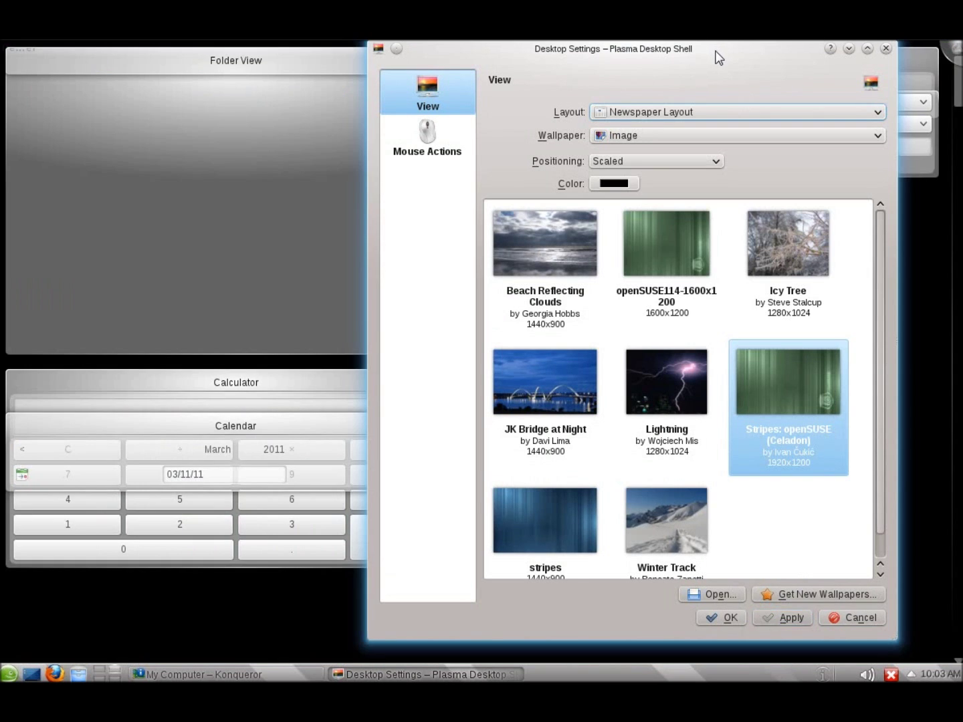
pyautogui.moveTo(719, 58); pyautogui.dragTo(779, 485)
pyautogui.moveTo(753, 370); pyautogui.dragTo(734, 71)
pyautogui.click(857, 141)
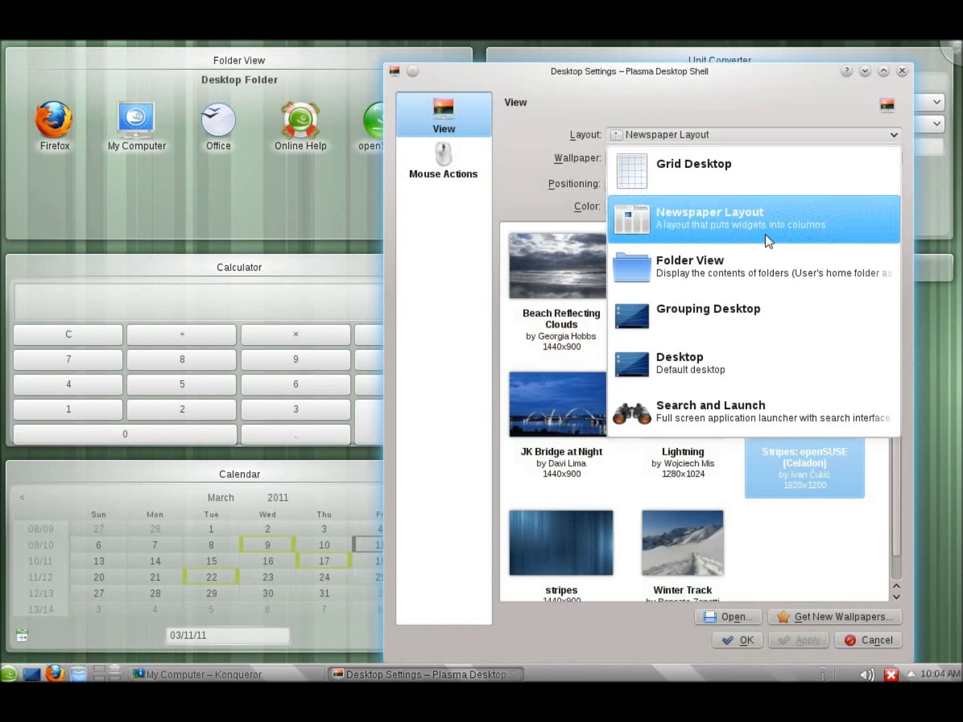
# Apply the Search and Launch layout and view the launcher behind the settings window.
pyautogui.click(713, 400)
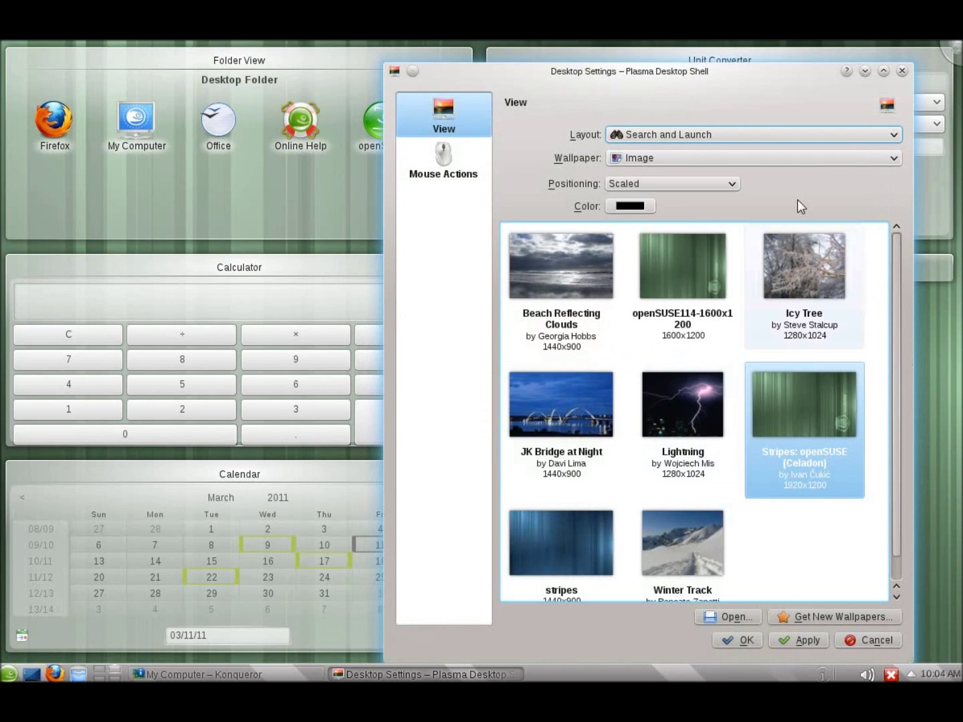
pyautogui.click(775, 641)
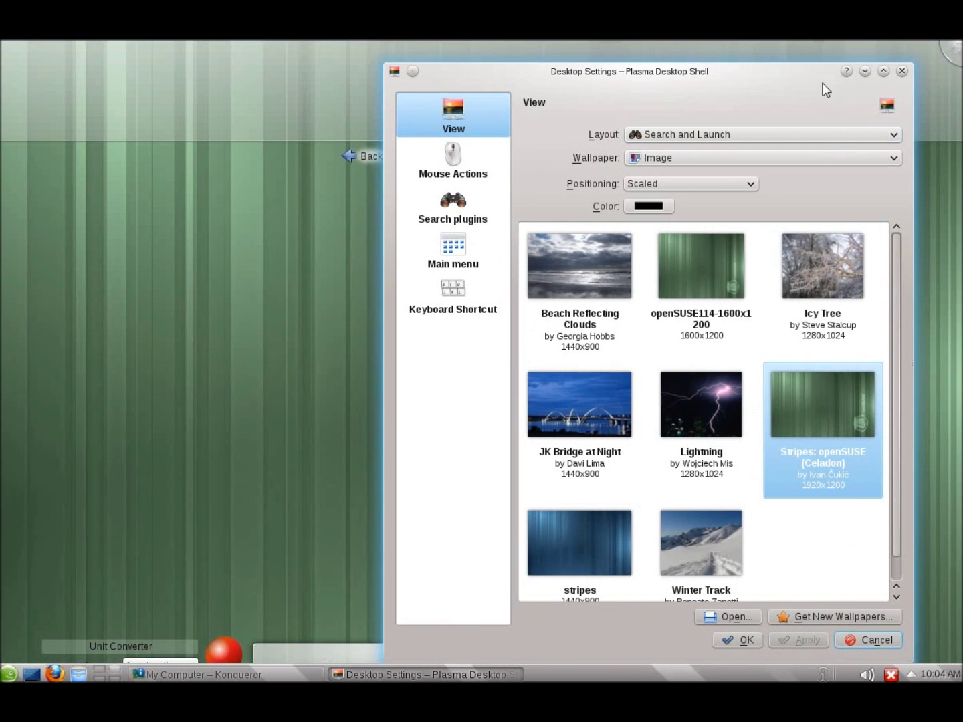
pyautogui.moveTo(796, 76); pyautogui.dragTo(770, 578)
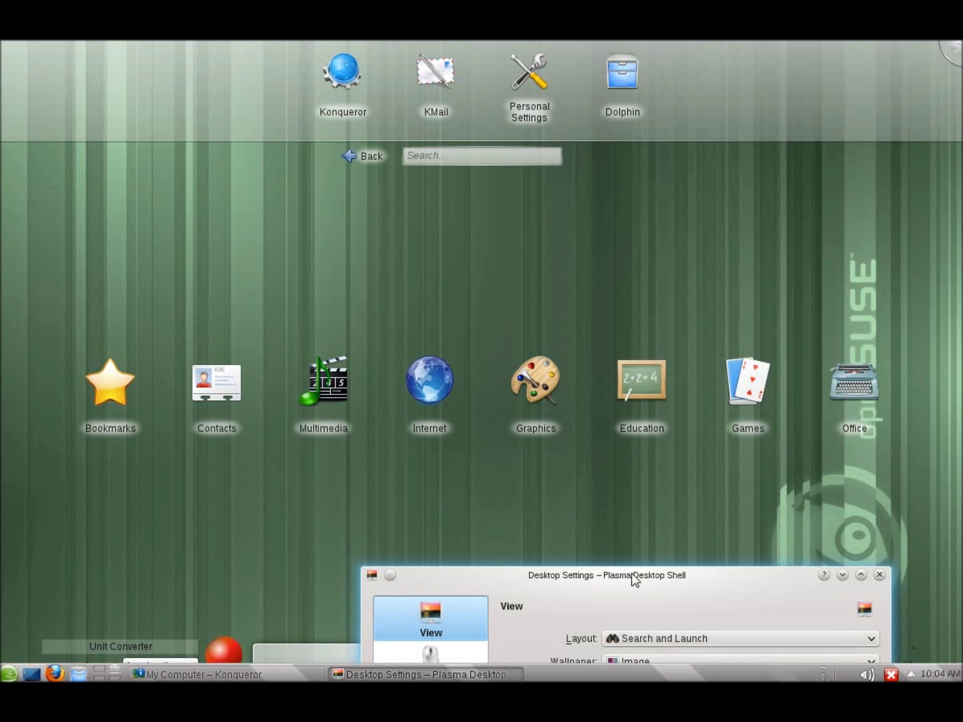
pyautogui.moveTo(630, 575); pyautogui.dragTo(671, 72)
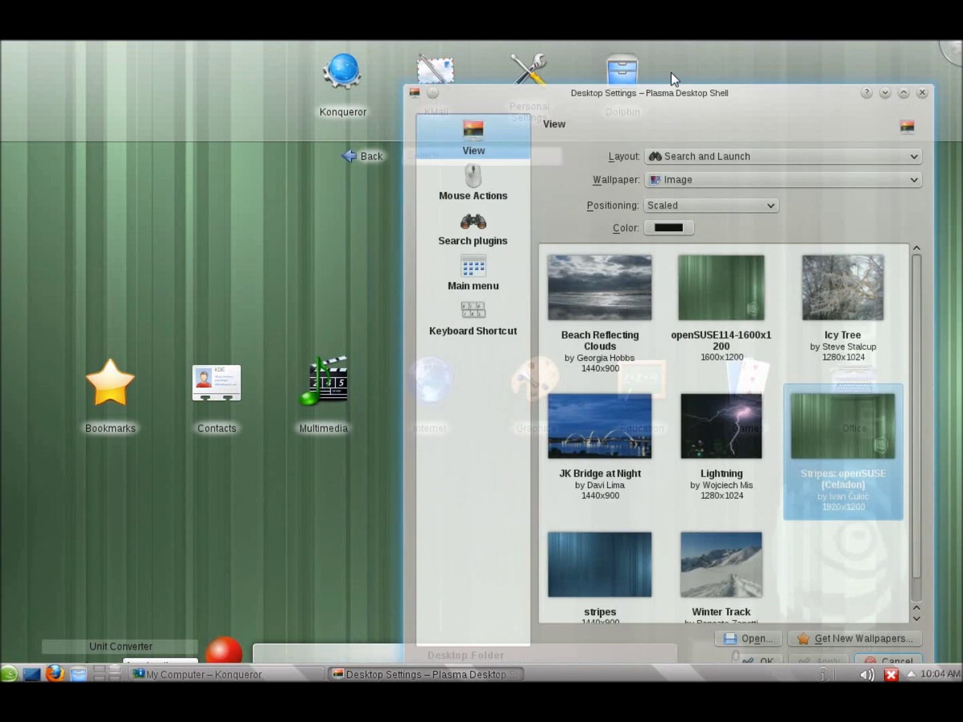
# Maximize Desktop Settings and set the layout back to the default Desktop layout.
pyautogui.doubleClick(671, 72)
pyautogui.click(903, 111)
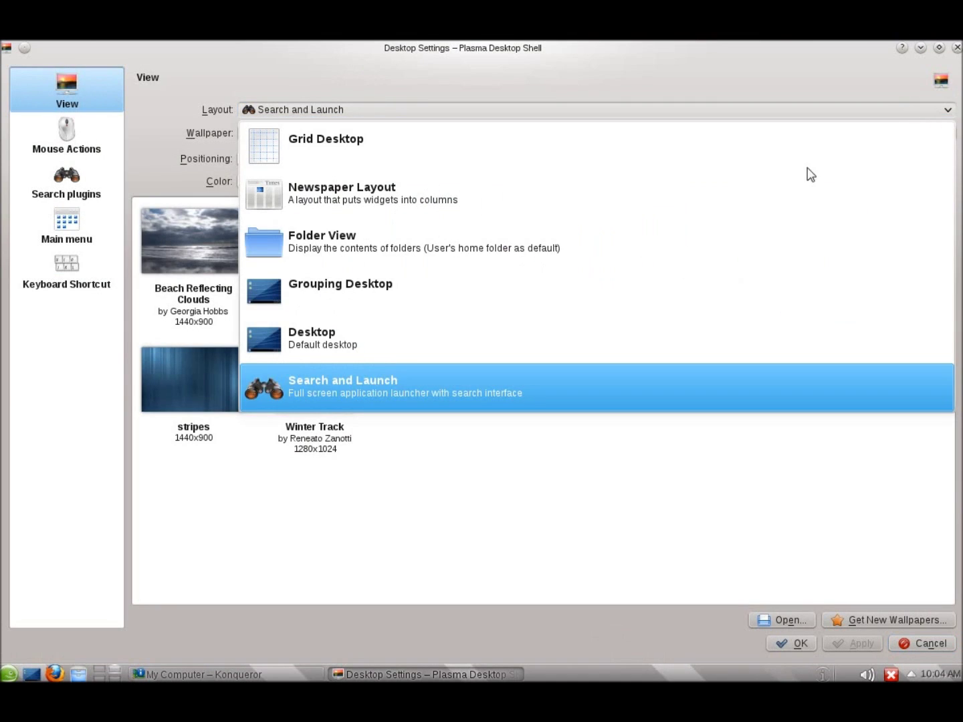
pyautogui.click(625, 328)
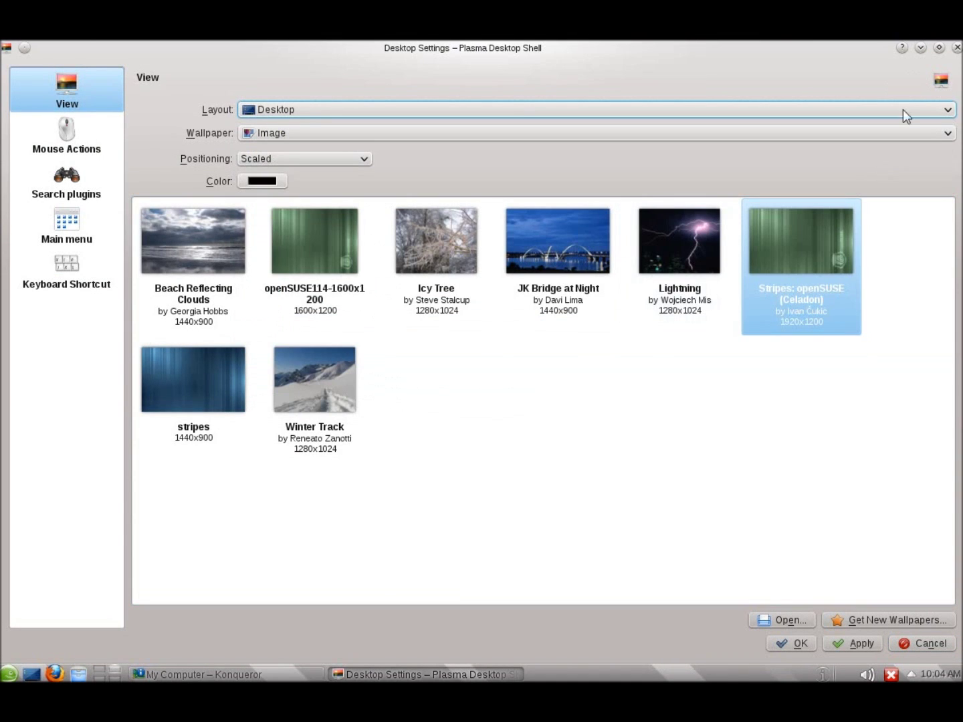
pyautogui.click(842, 641)
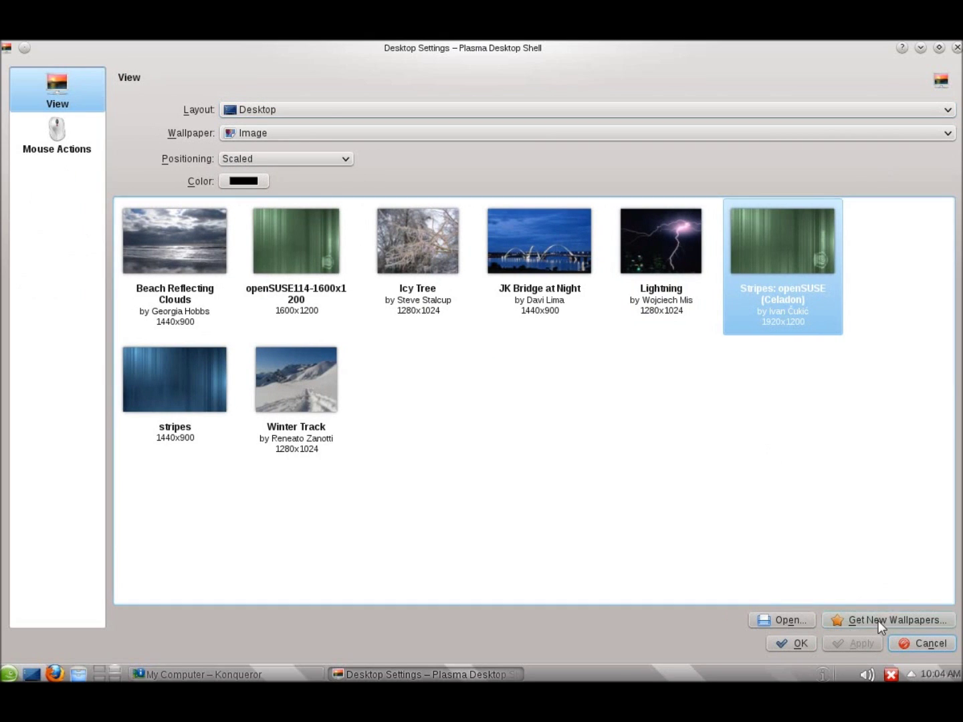
# Install the NIGHTFeaR 4 wallpaper from Get New Wallpapers, sorted by most downloads.
pyautogui.click(876, 620)
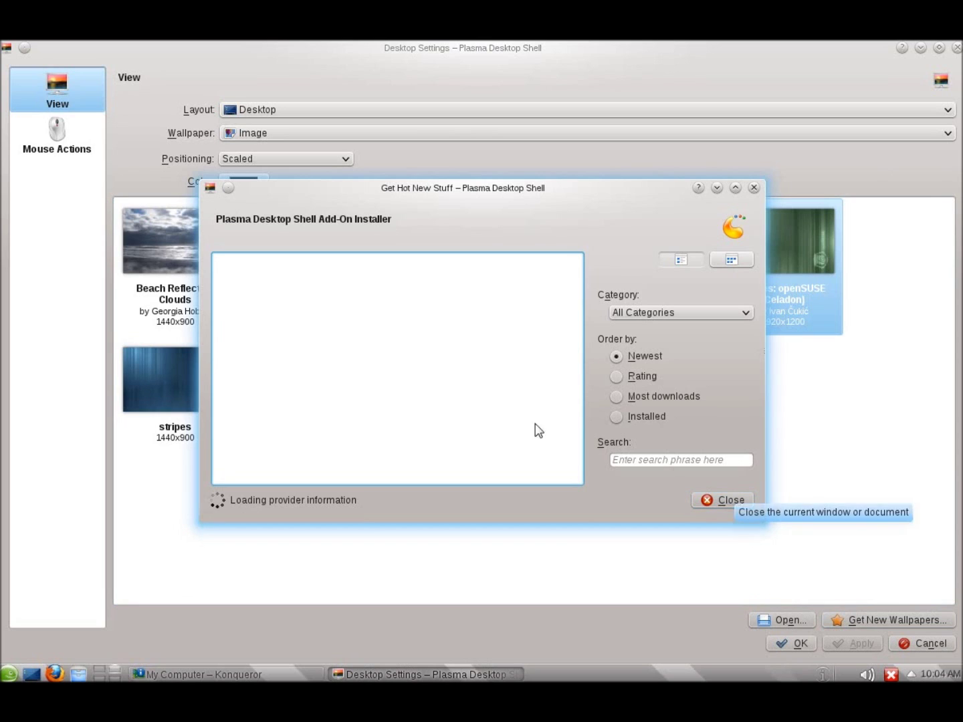
pyautogui.moveTo(483, 194); pyautogui.dragTo(501, 175)
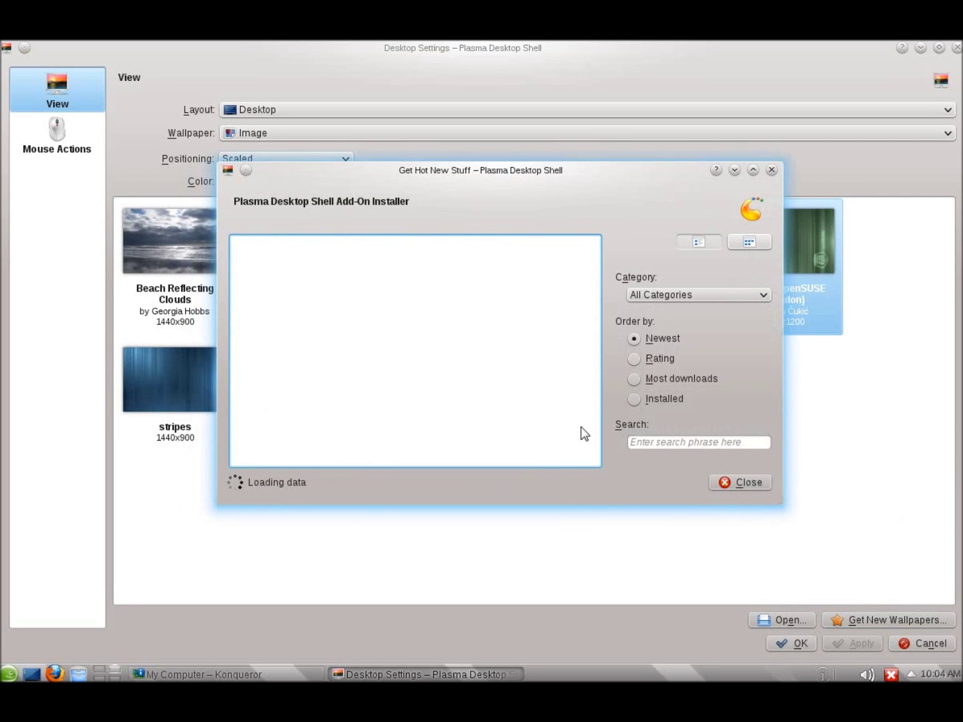
pyautogui.click(634, 380)
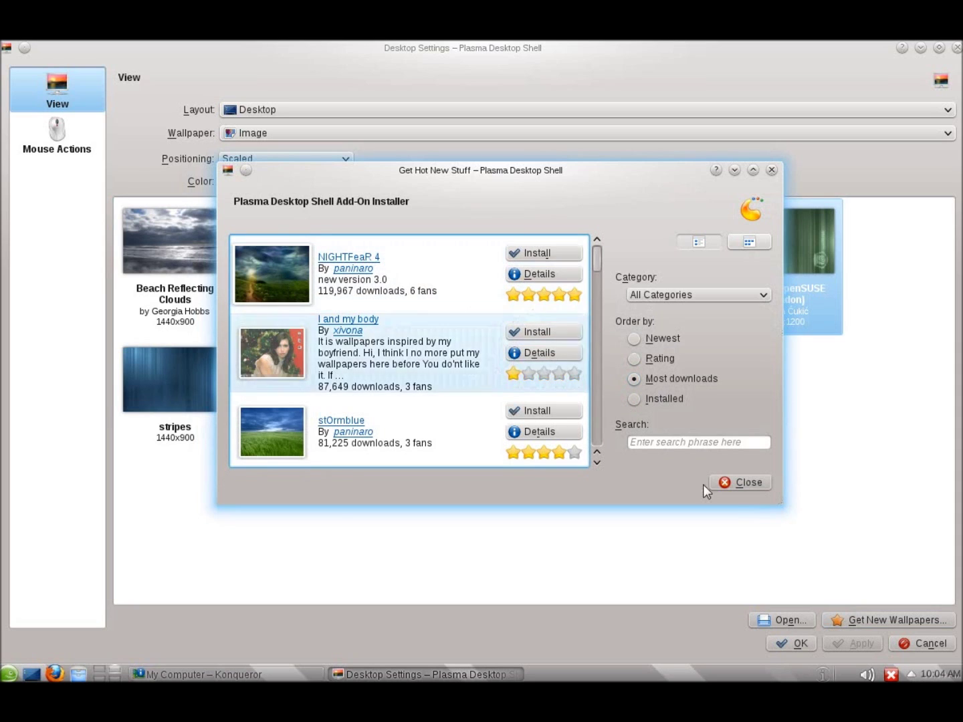
pyautogui.click(533, 256)
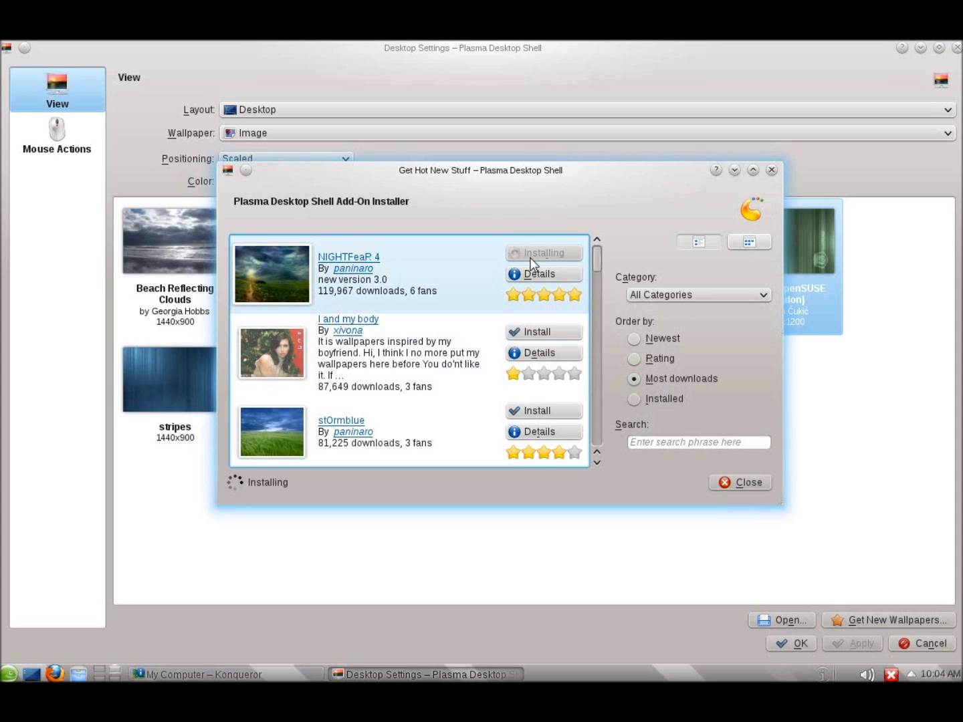
pyautogui.click(737, 483)
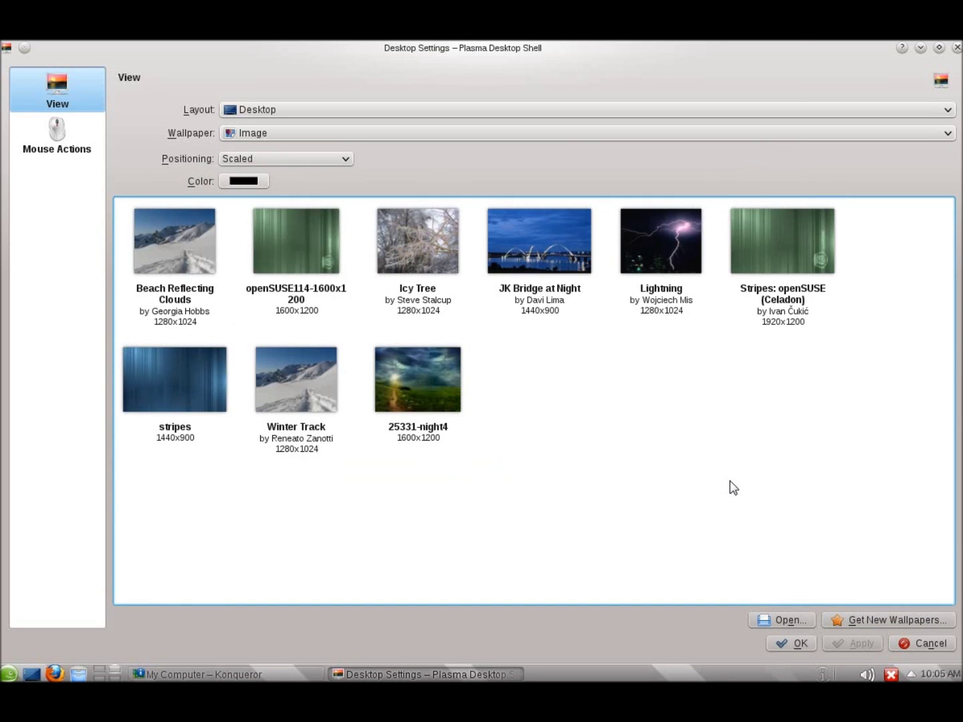
# Select and apply the 25331-night4 wallpaper, then minimize Desktop Settings to view it.
pyautogui.click(445, 380)
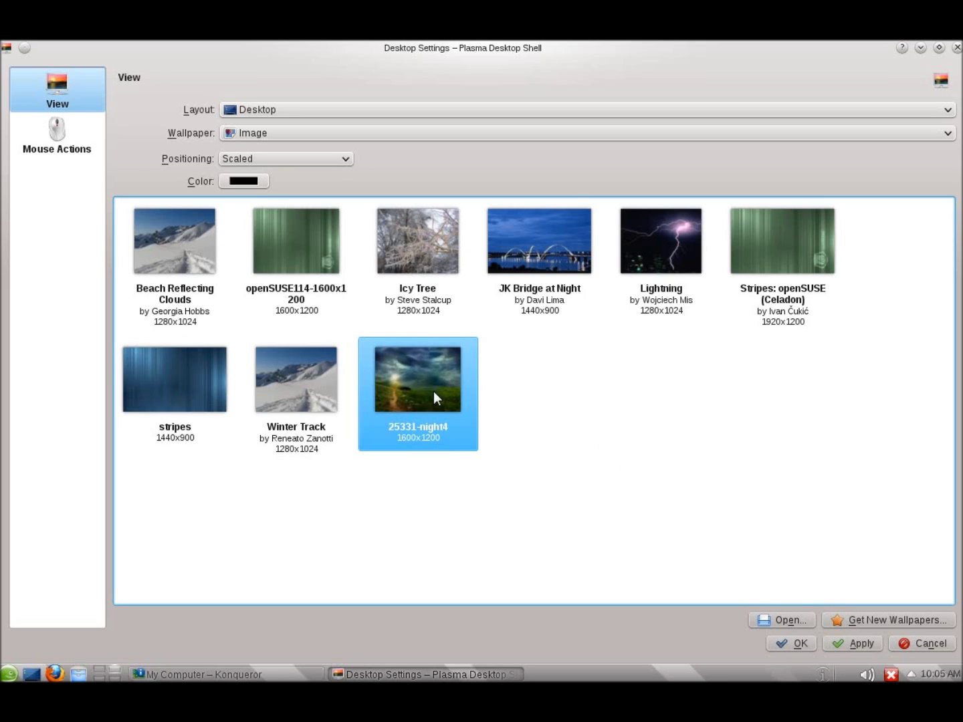
pyautogui.click(858, 647)
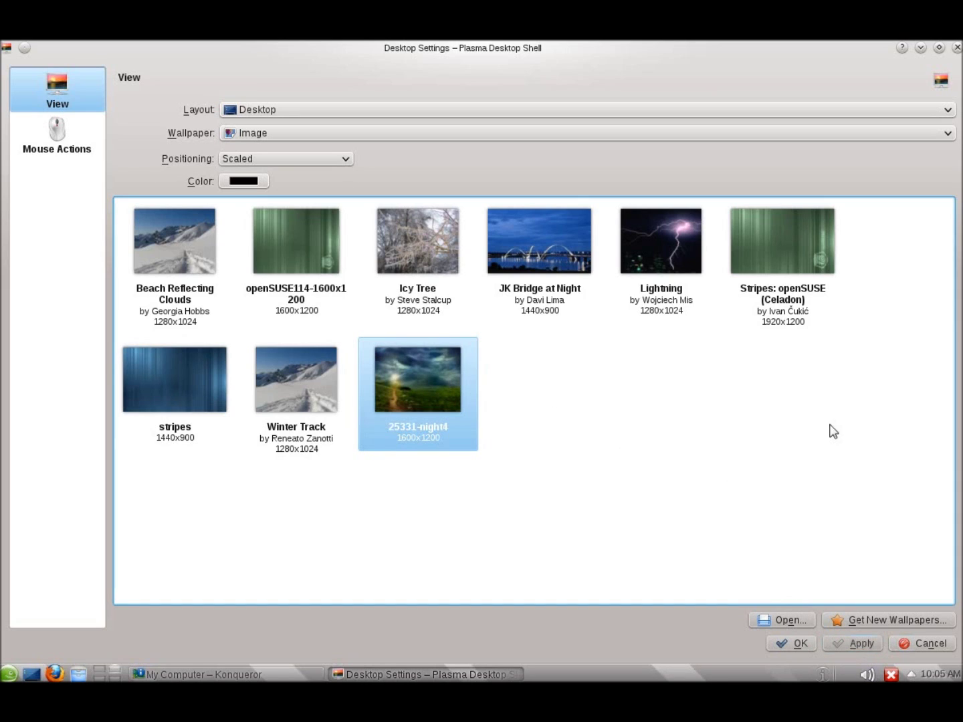
pyautogui.click(921, 48)
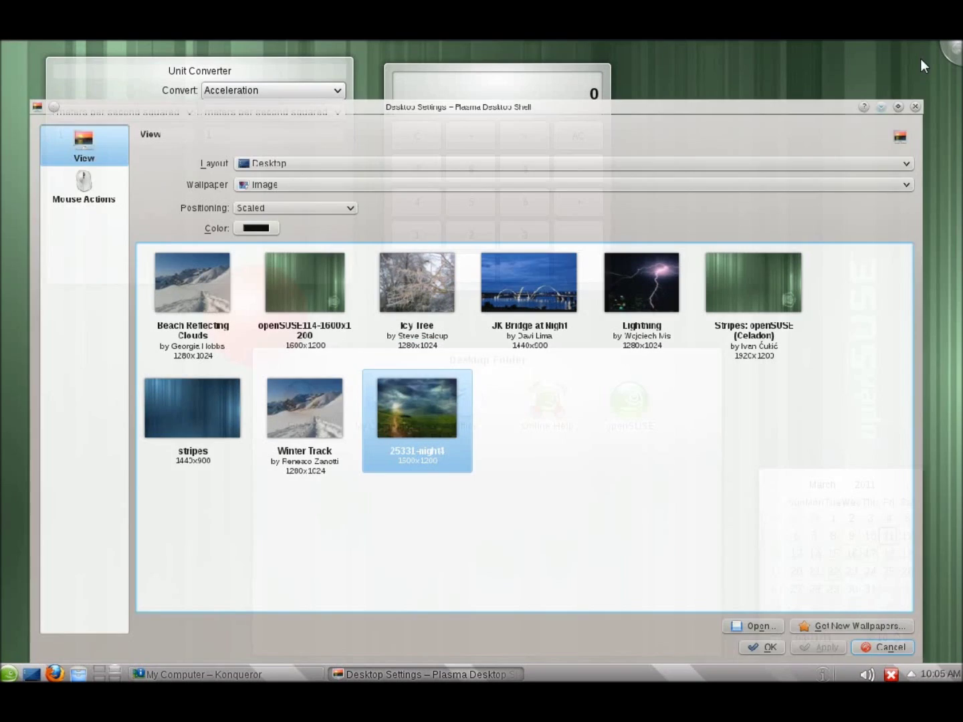